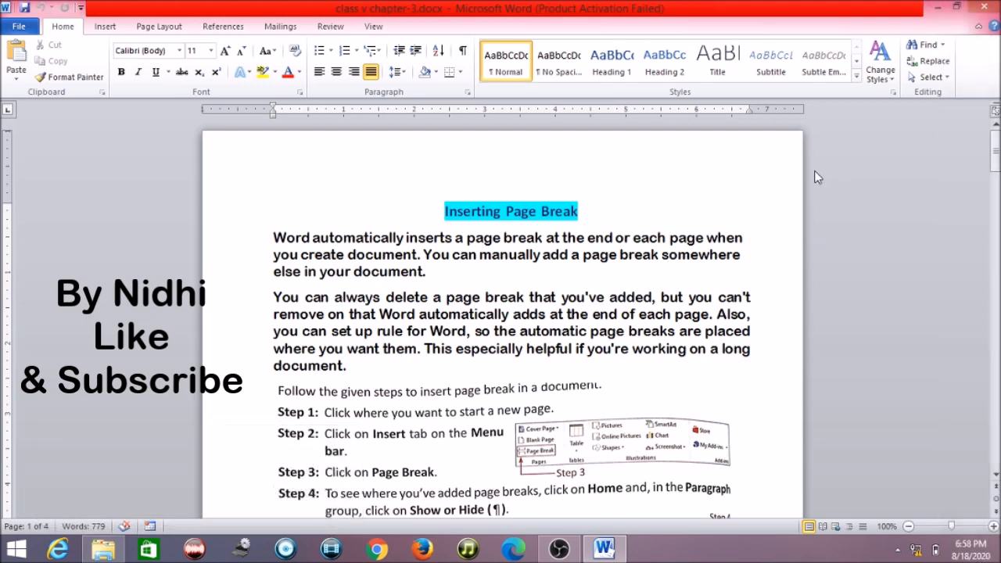
Step: Read through the document's sections on inserting page breaks, adding line breaks and applying margins
mouse_move(995, 153)
left_mouse_down()
mouse_move(994, 297)
mouse_move(994, 149)
left_mouse_up()
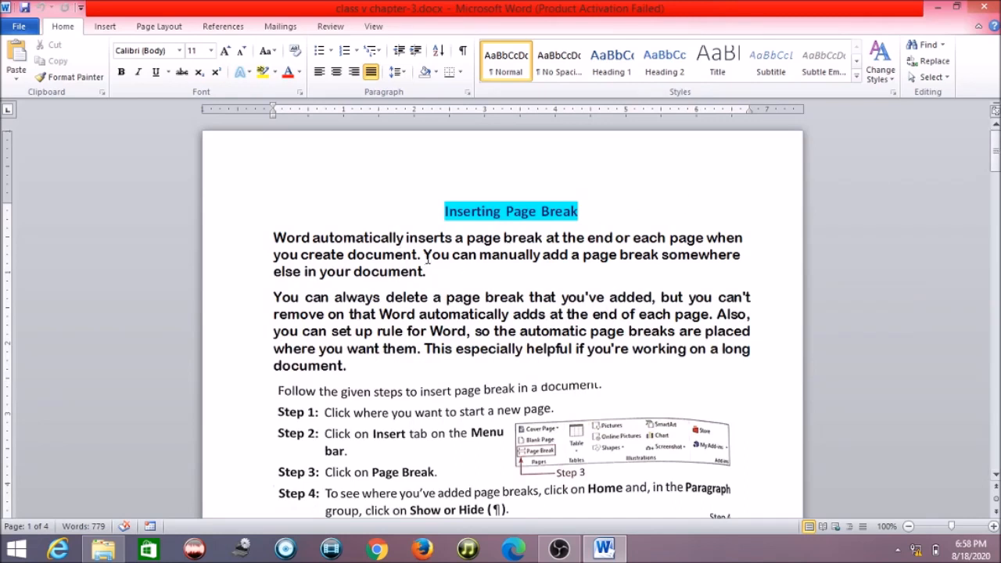
left_click_drag(423, 254, 274, 238)
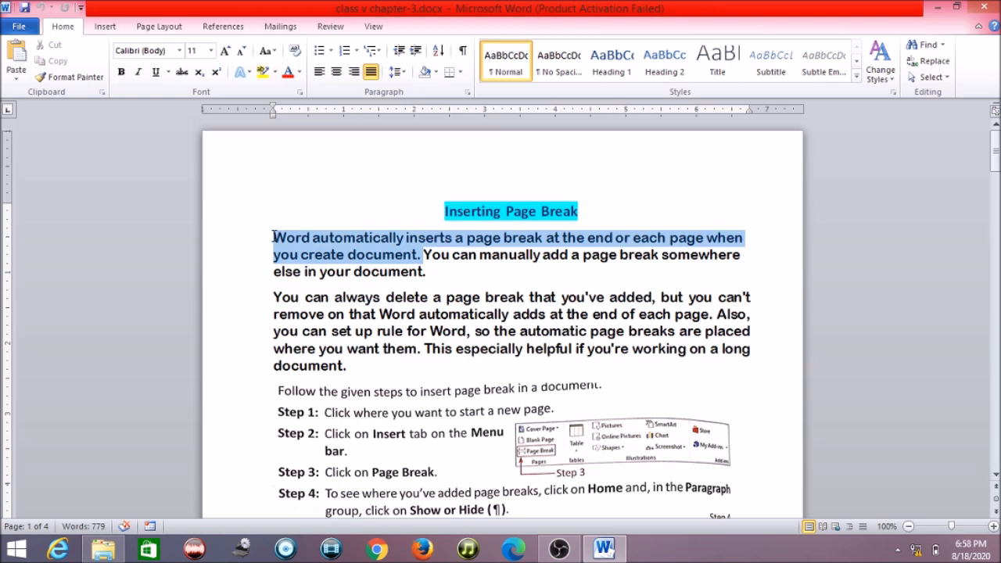
left_click(473, 268)
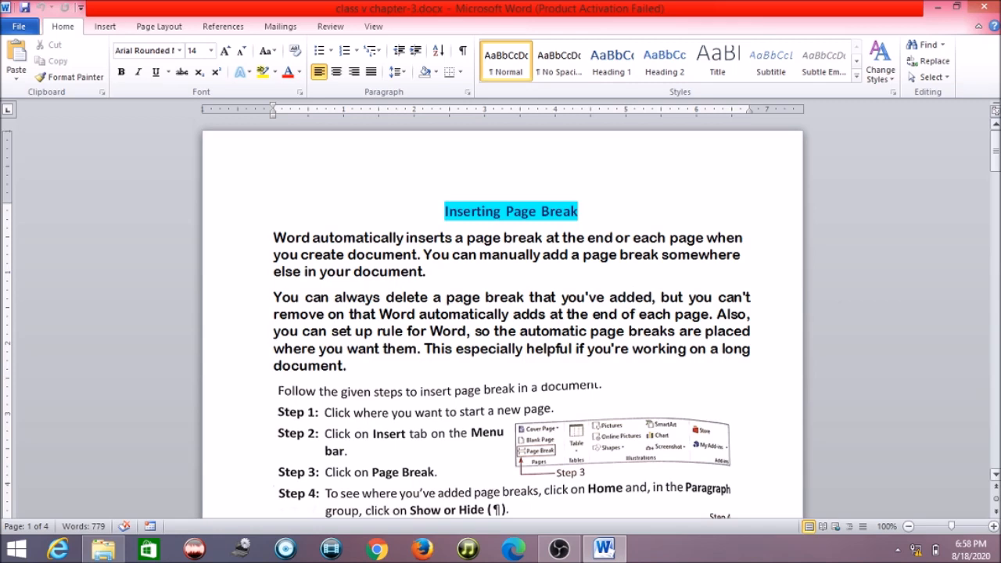
scroll(500, 313, "down", 12)
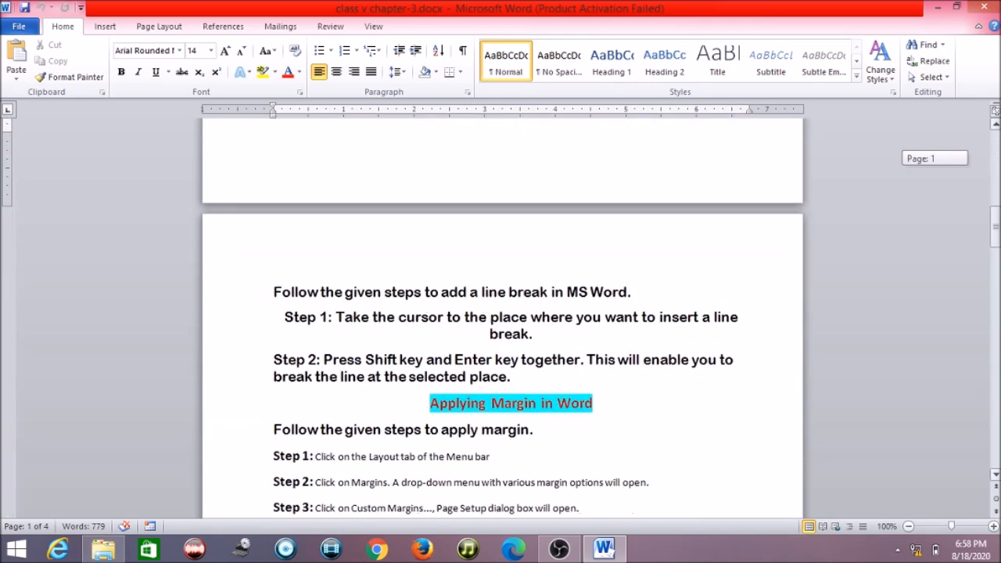
scroll(500, 313, "down", 2)
left_click(521, 317)
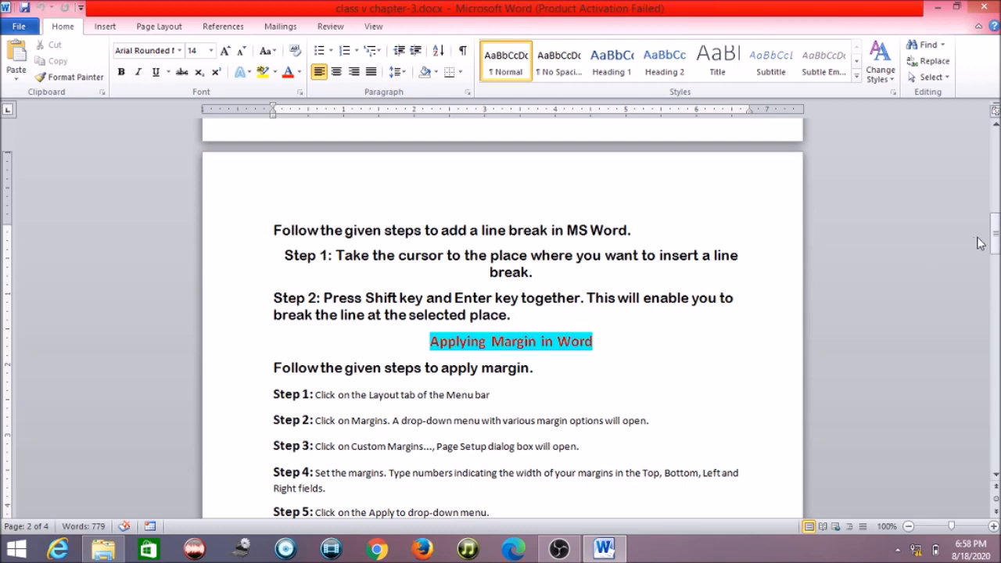
left_click_drag(995, 238, 995, 244)
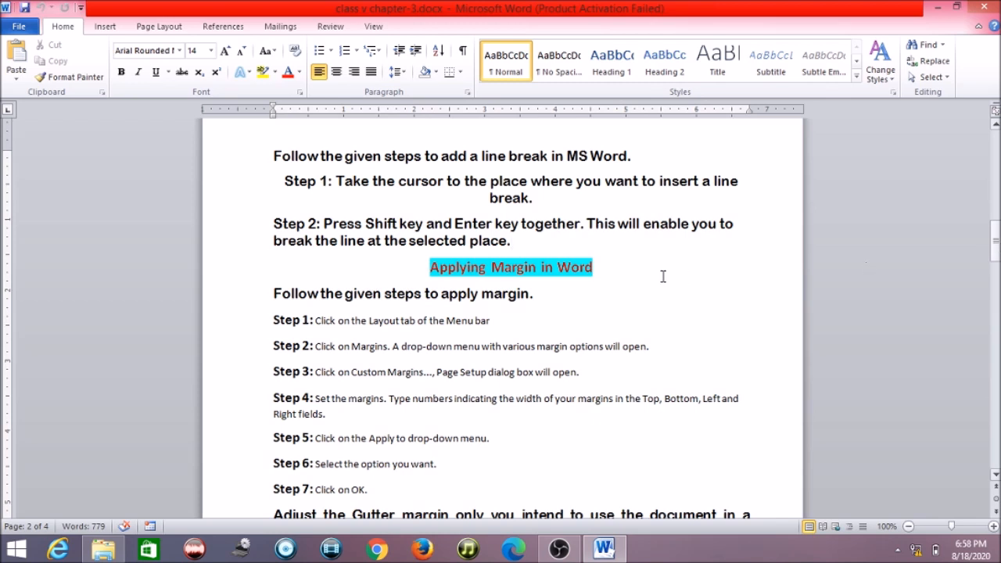
left_click(518, 243)
left_click_drag(996, 242, 996, 255)
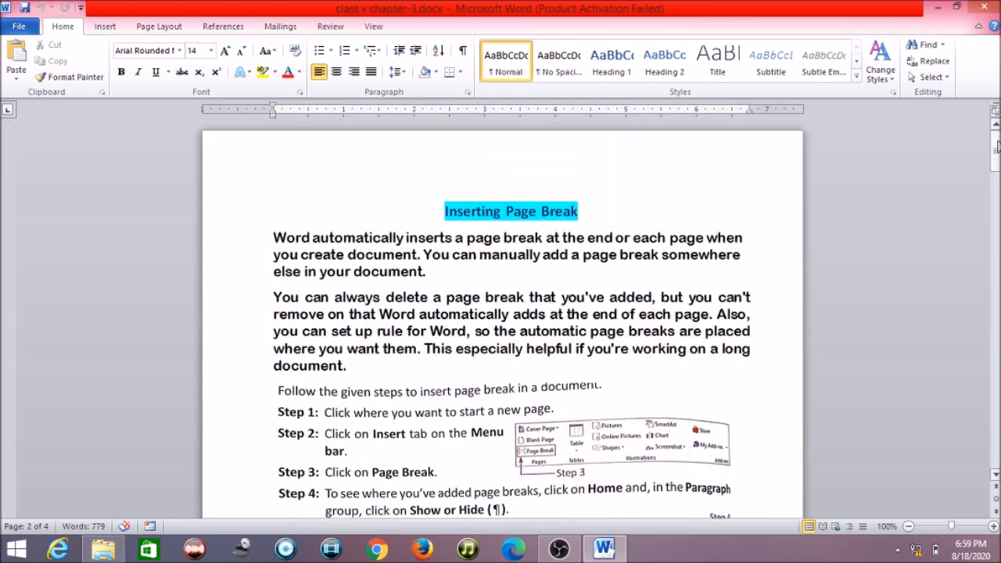
left_click_drag(995, 139, 995, 154)
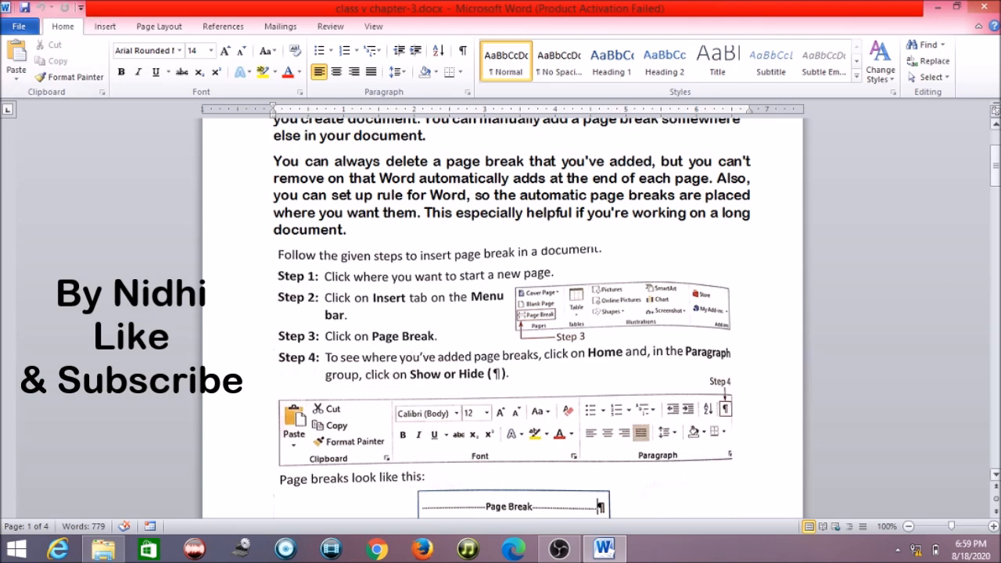
Step: Insert a page break on page 2 after the line break instructions, directly before the "Applying Margin in Word" heading
left_click_drag(995, 169, 995, 238)
left_click(529, 260)
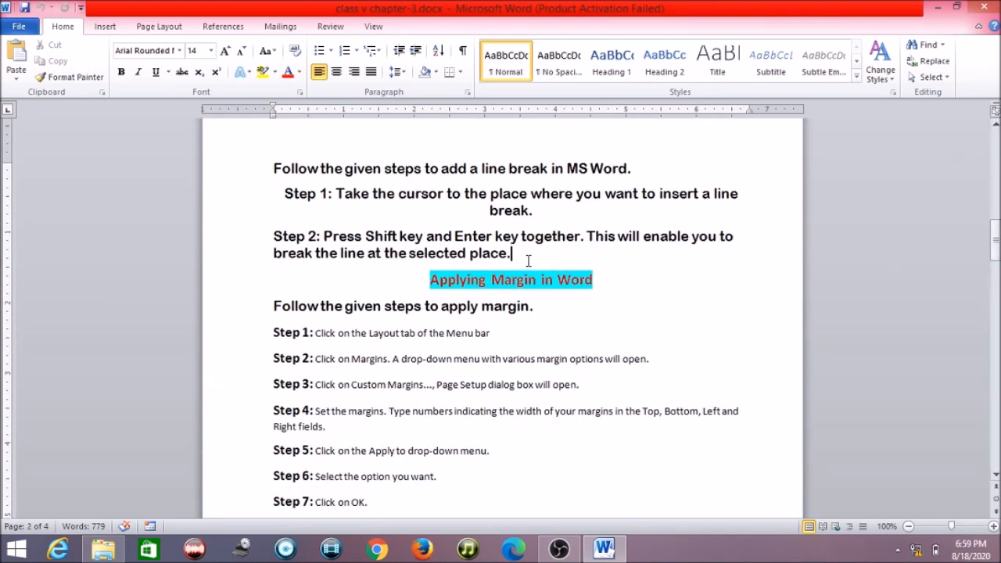
left_click(104, 29)
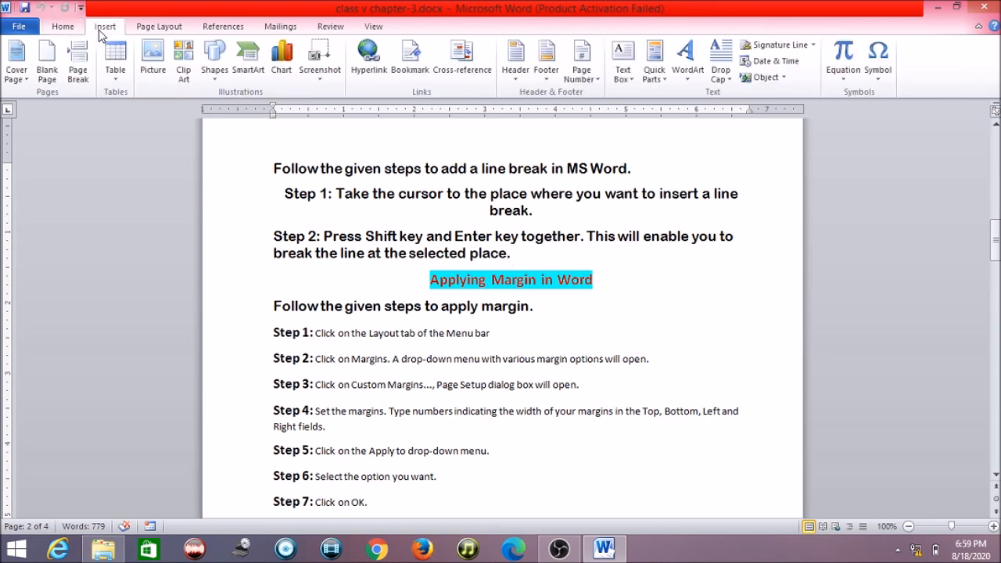
left_click(79, 74)
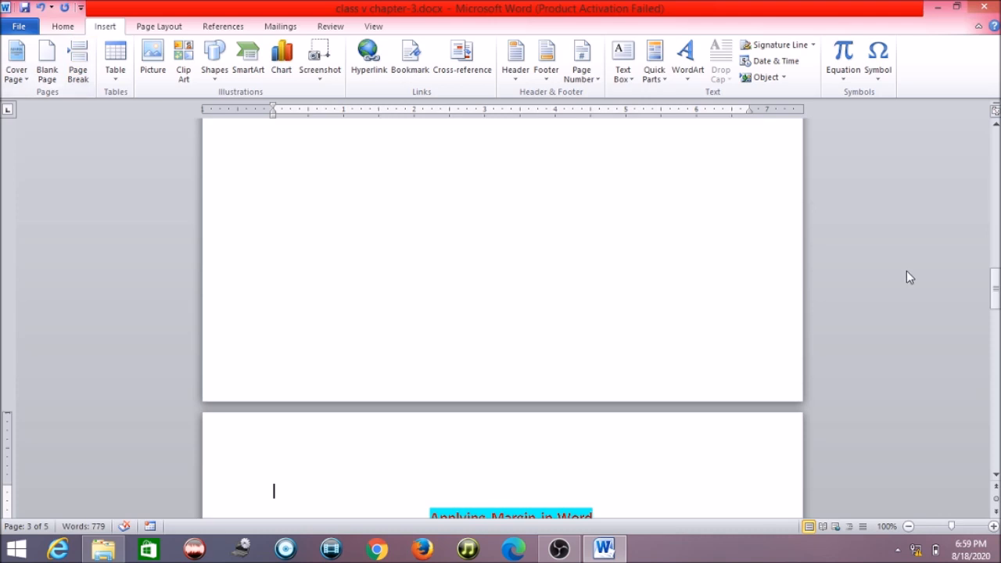
Step: Zoom the document out to 53% and examine how the text is split across the pages around the new break
left_click_drag(995, 289, 996, 226)
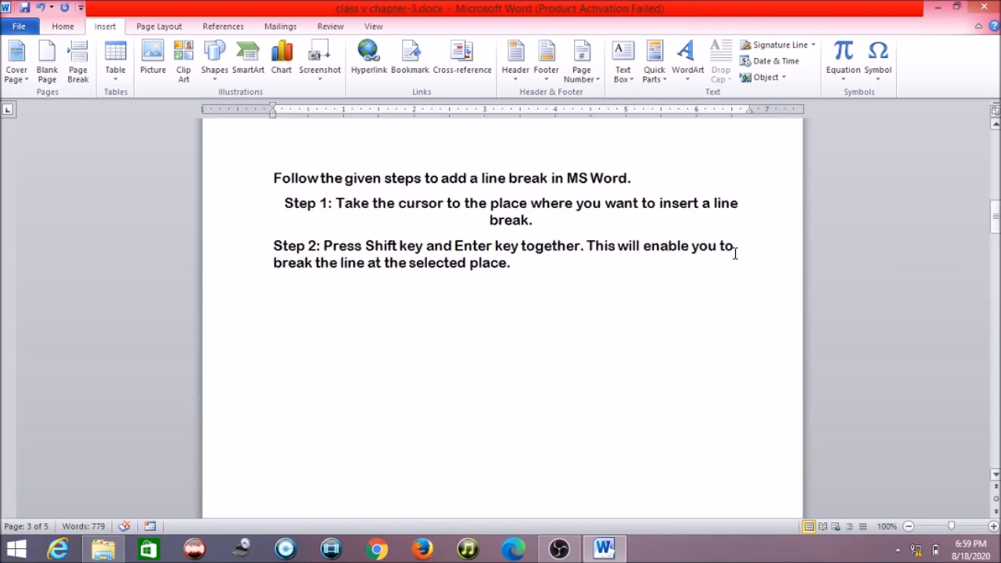
left_click(521, 274)
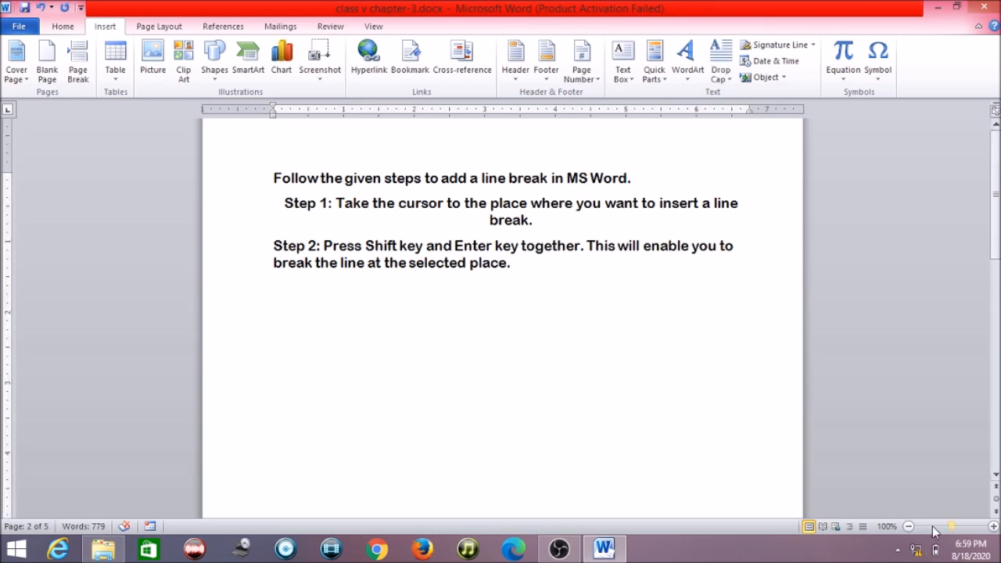
left_click_drag(931, 531, 933, 528)
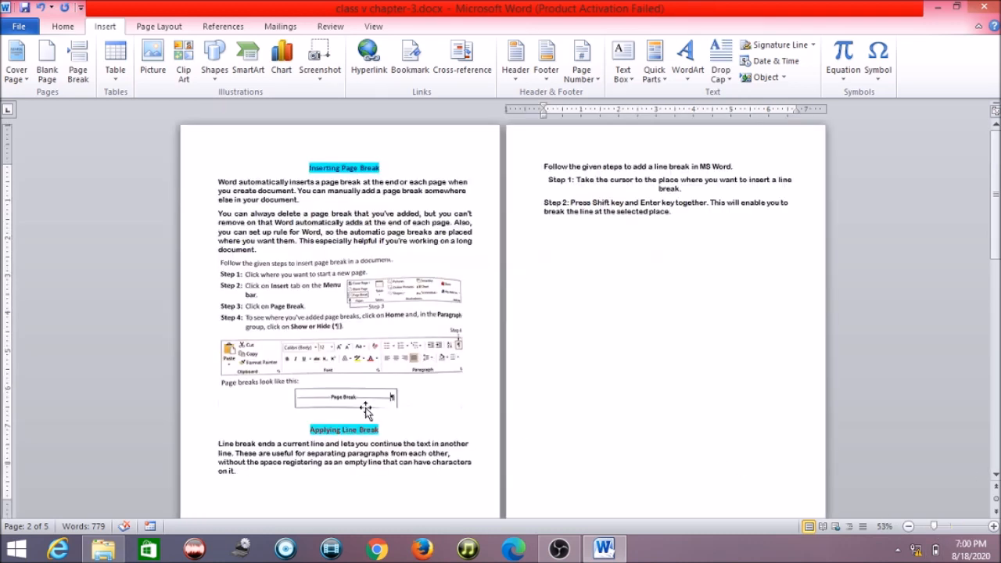
left_click_drag(995, 219, 994, 288)
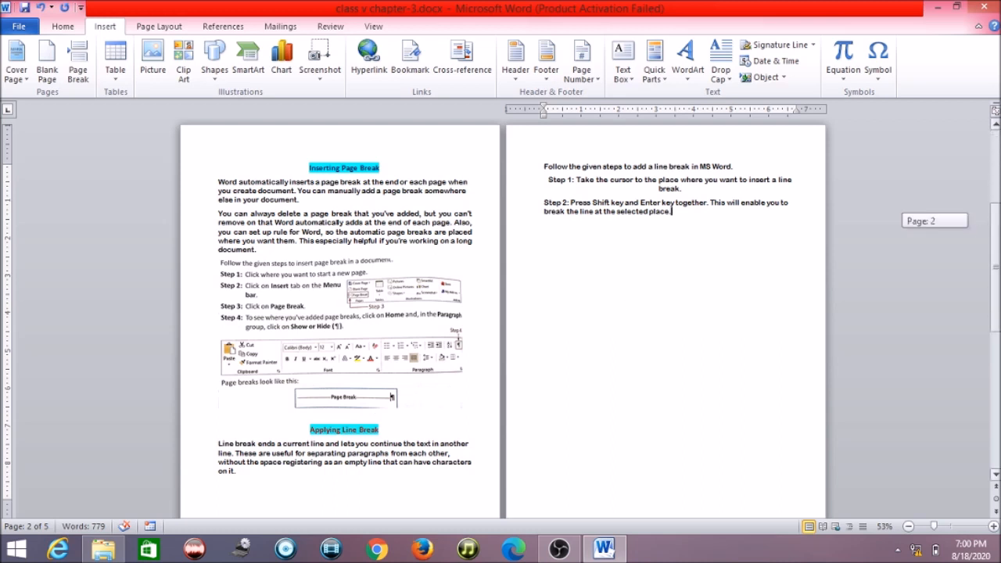
left_click(995, 474)
left_click(995, 474)
left_click(996, 474)
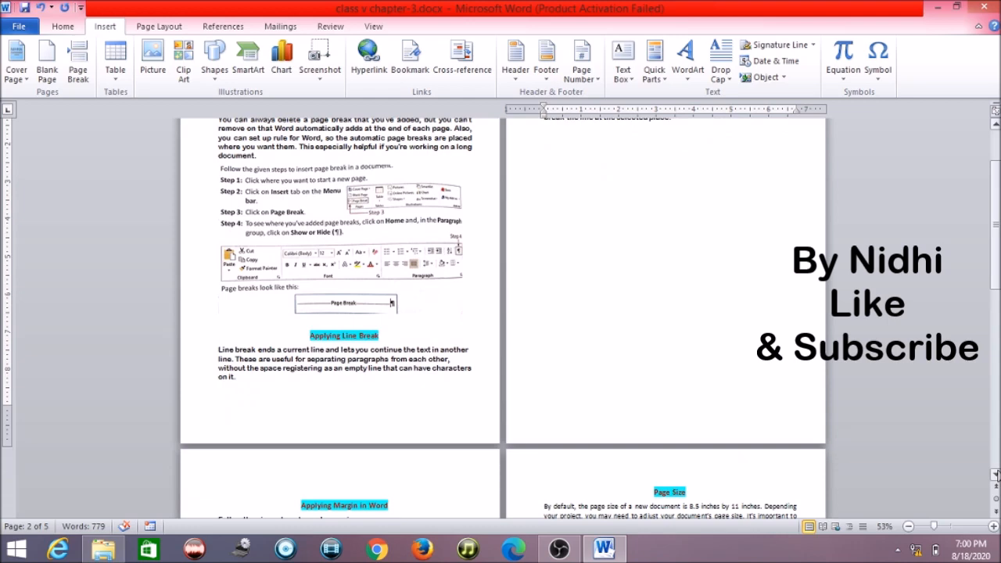
left_click(995, 474)
left_click(995, 474)
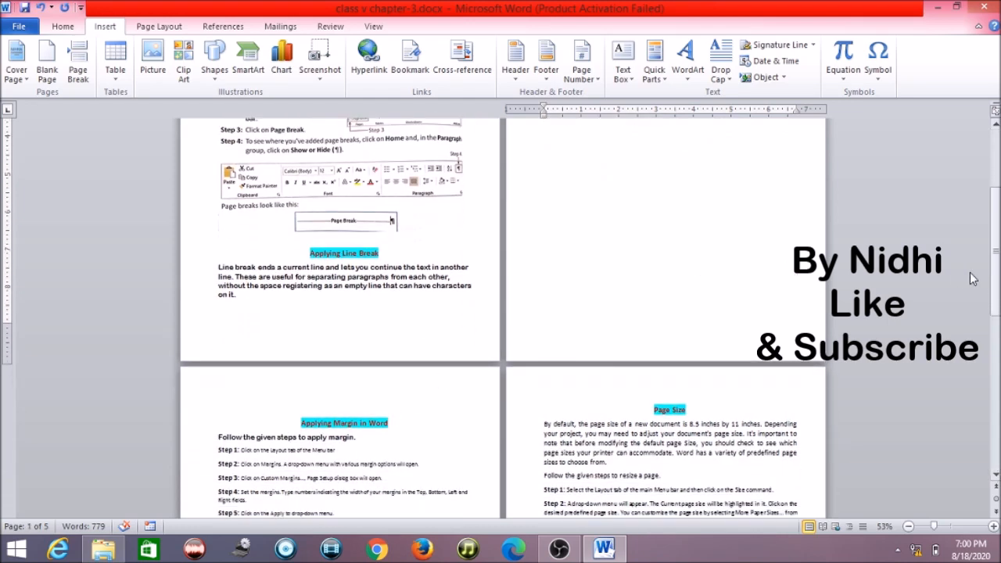
scroll(699, 268, "up", 5)
left_click(685, 213)
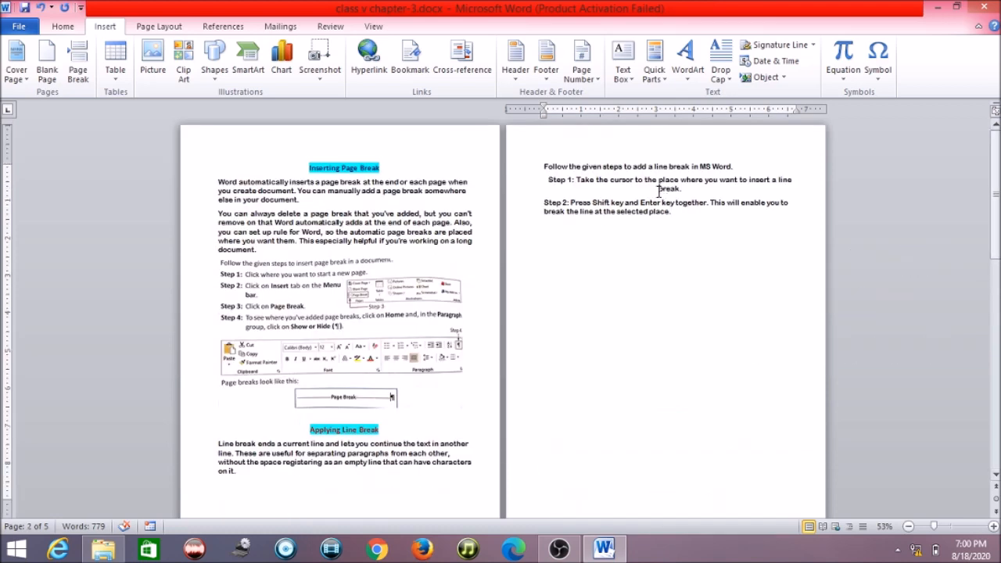
Step: Try a line break in Step 1 of the line break instructions, and undo the edits including the inserted page break
left_click(659, 191)
key("BackSpace")
key("shift+Return")
key("ctrl+z")
key("ctrl+z")
key("ctrl+z")
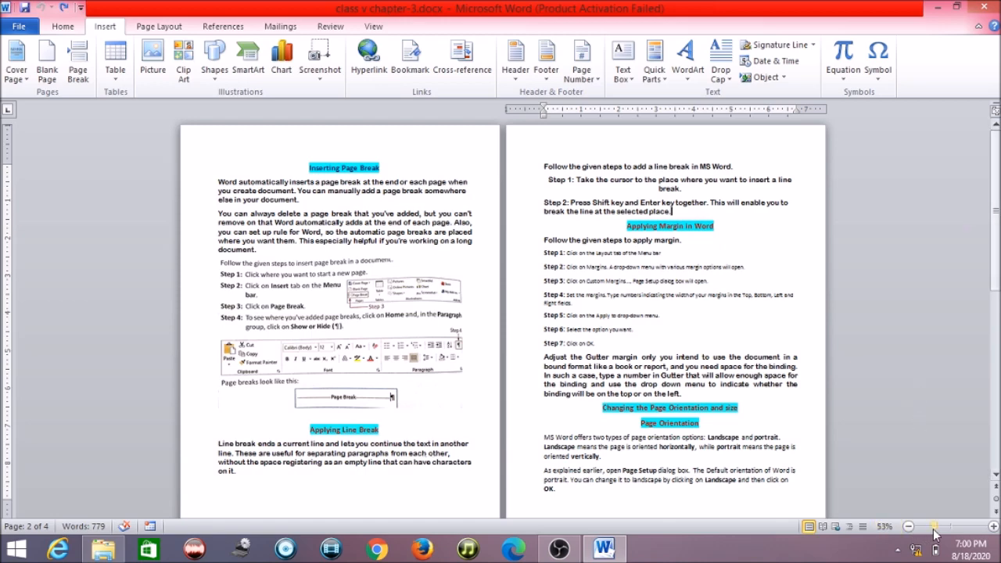
Step: Restore the zoom to 100% and insert a page break after the second paragraph under "Inserting Page Break"
left_click_drag(933, 526, 951, 527)
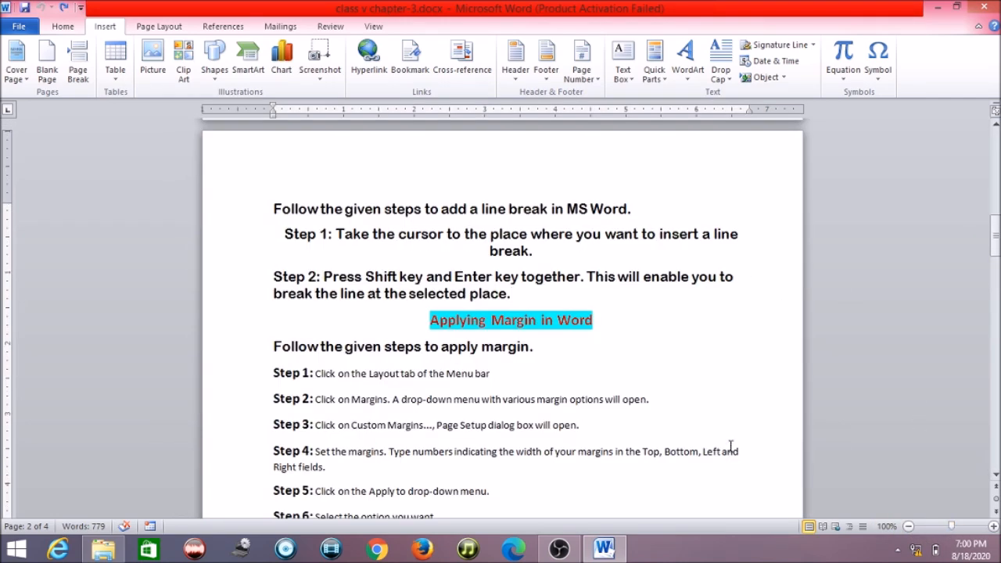
left_click_drag(996, 248, 995, 166)
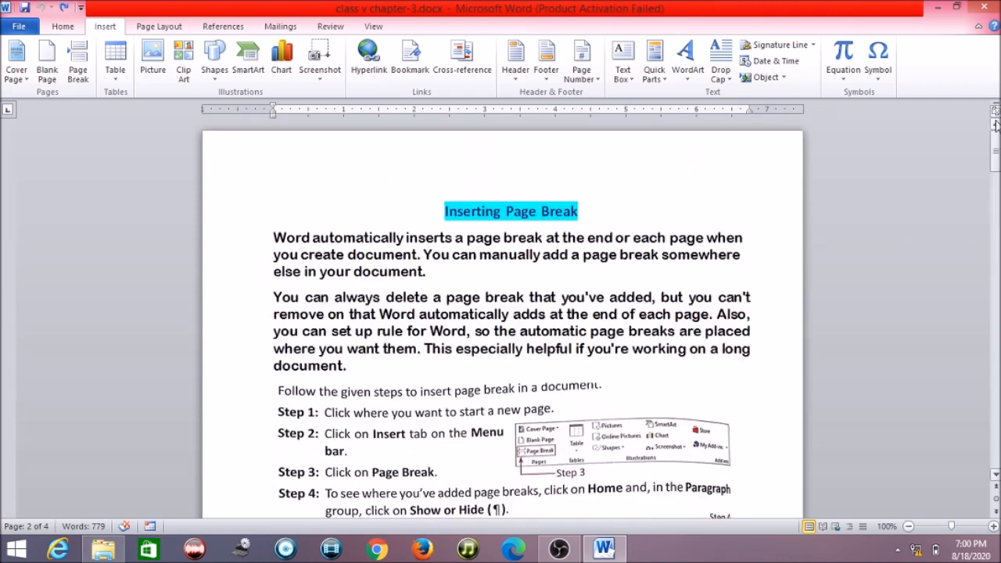
left_click(383, 363)
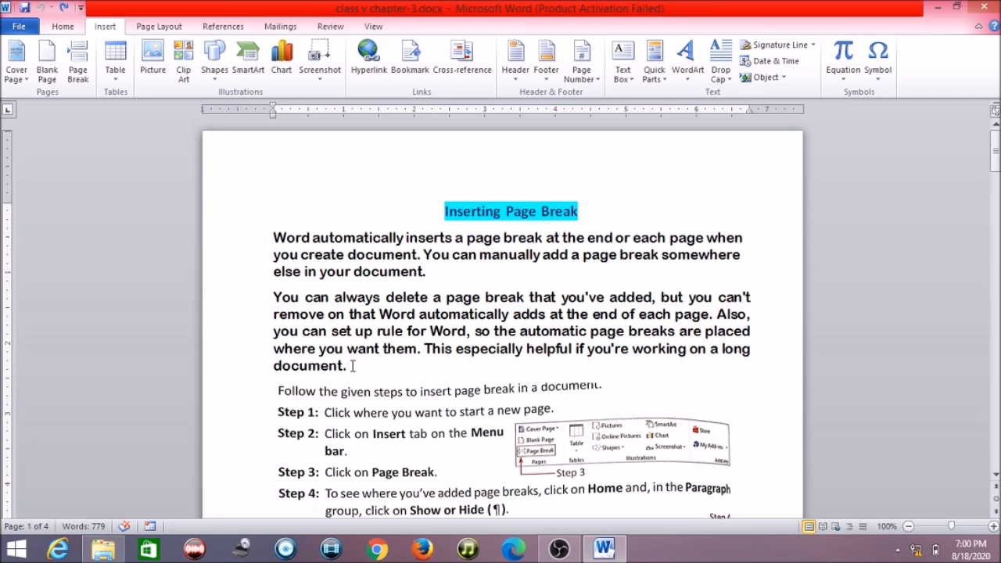
left_click(85, 68)
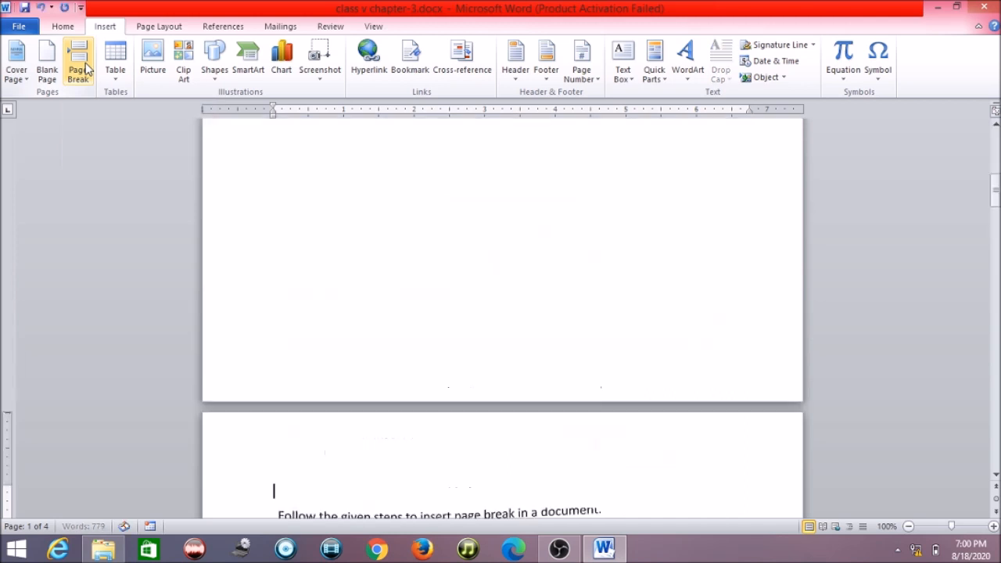
left_click_drag(994, 209, 993, 150)
scroll(746, 347, "down", 5)
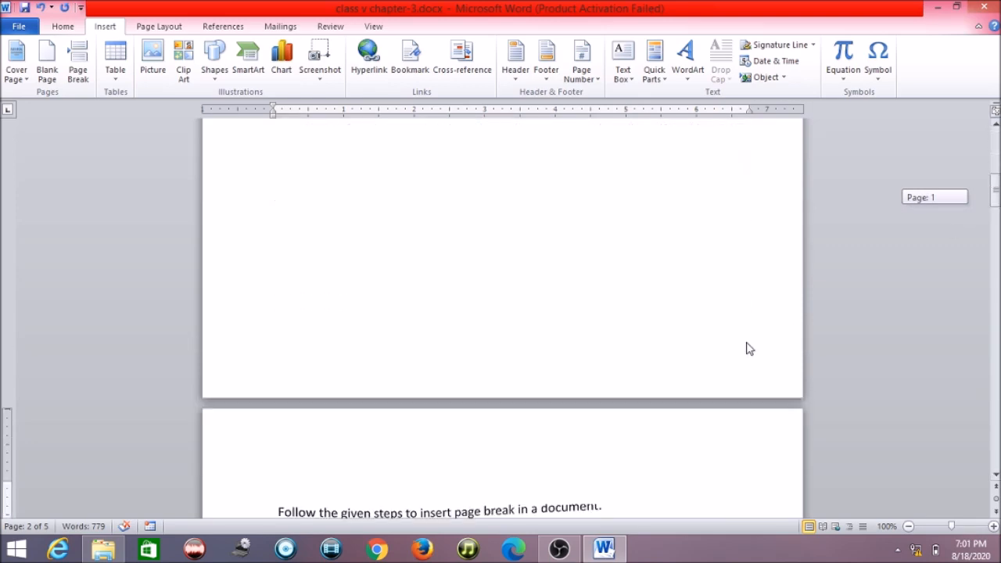
Step: Show the formatting marks to view the page break below the second paragraph, and hide them again
left_click_drag(995, 193, 995, 167)
left_click(396, 340)
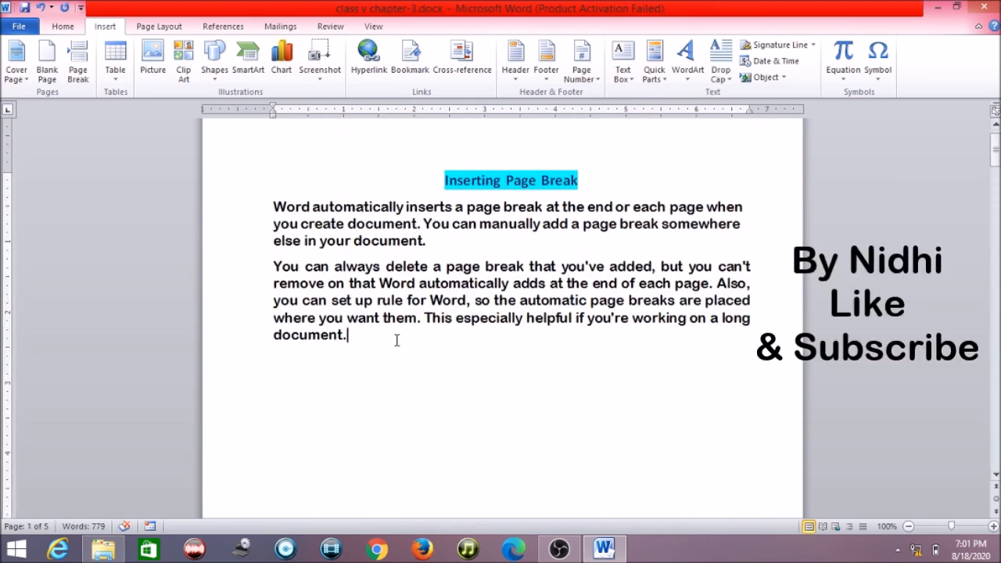
left_click(66, 28)
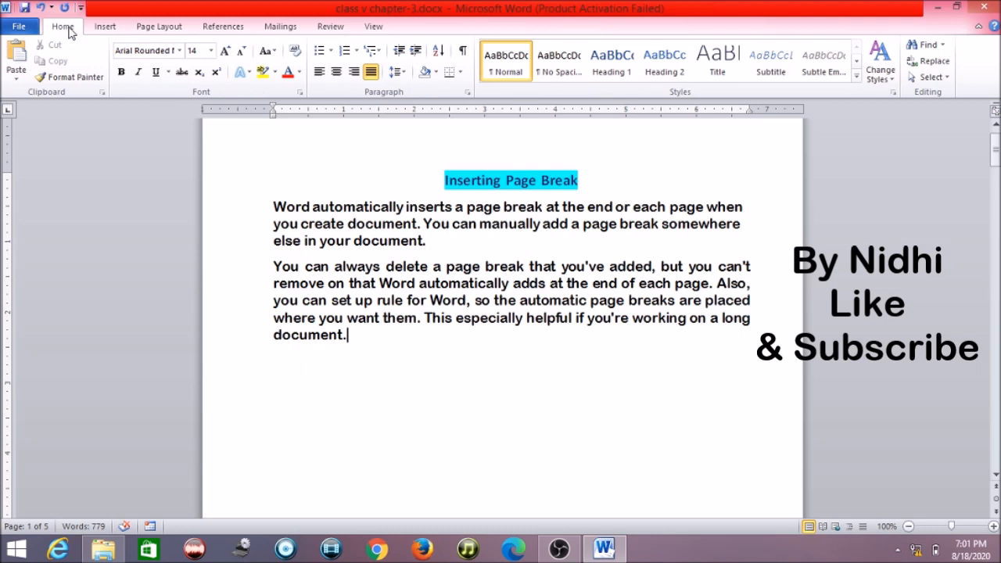
left_click(463, 52)
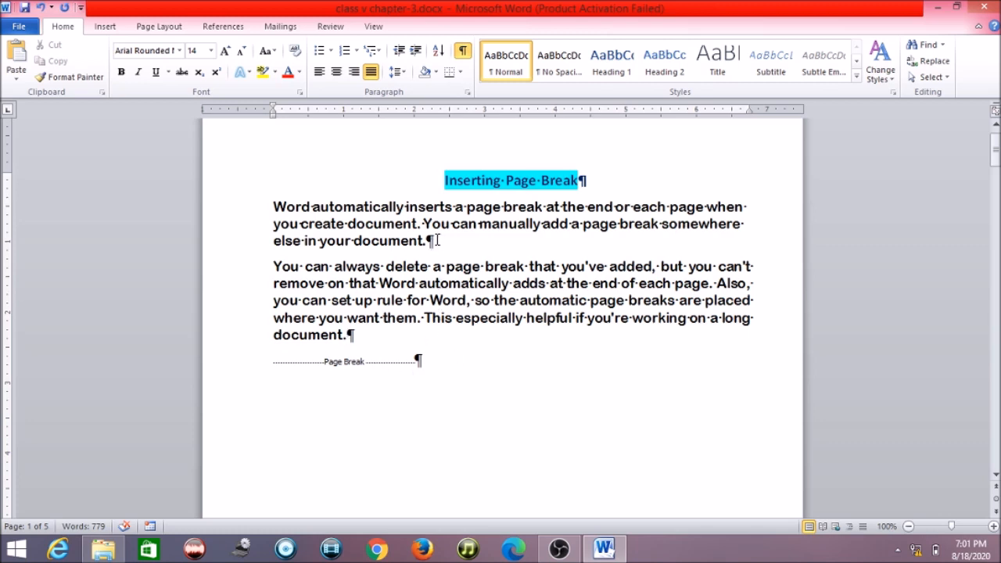
left_click(469, 53)
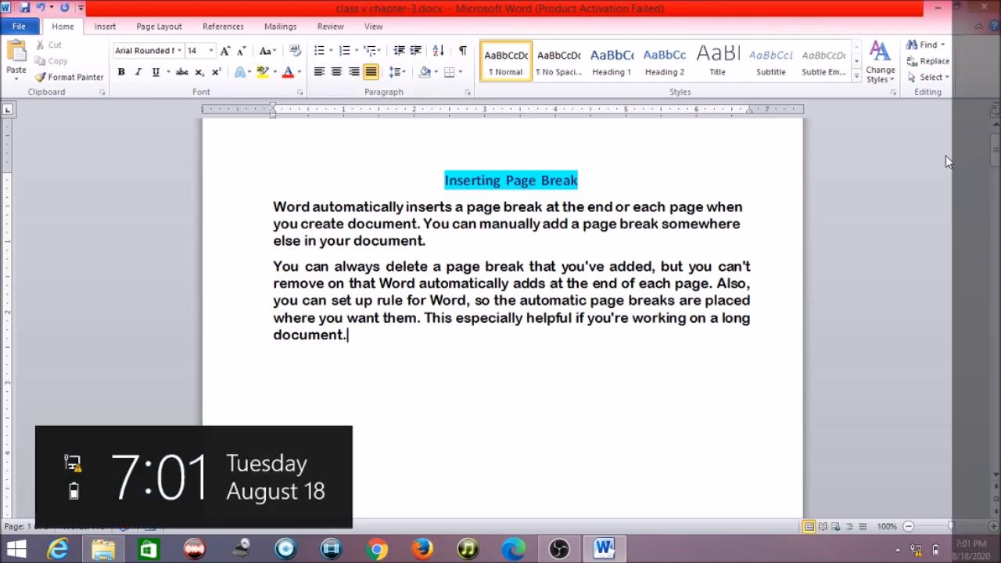
Step: Delete the page break and the leftover empty line before "Follow the given steps to insert page break in a document."
left_click_drag(995, 150, 994, 194)
left_click(299, 452)
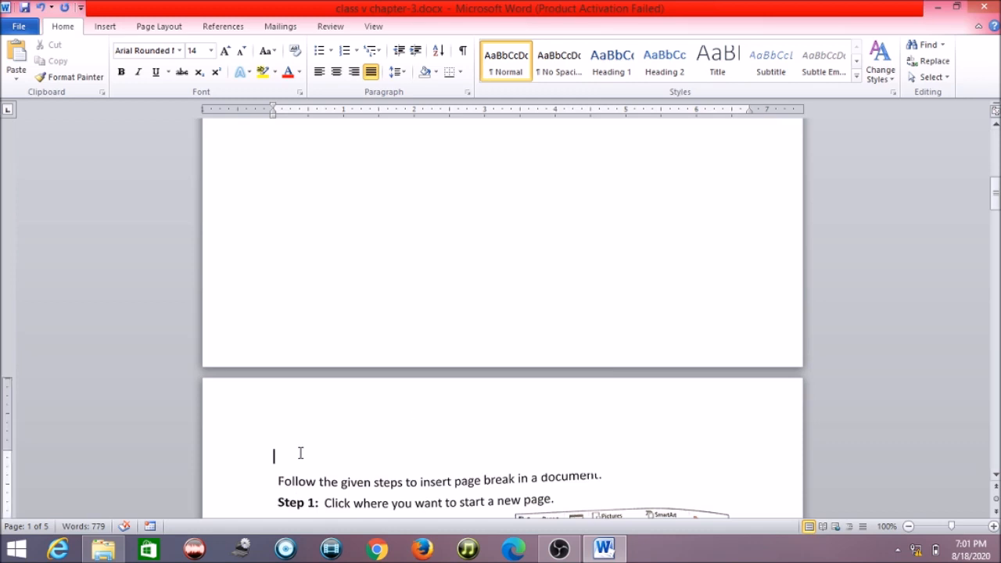
key("BackSpace")
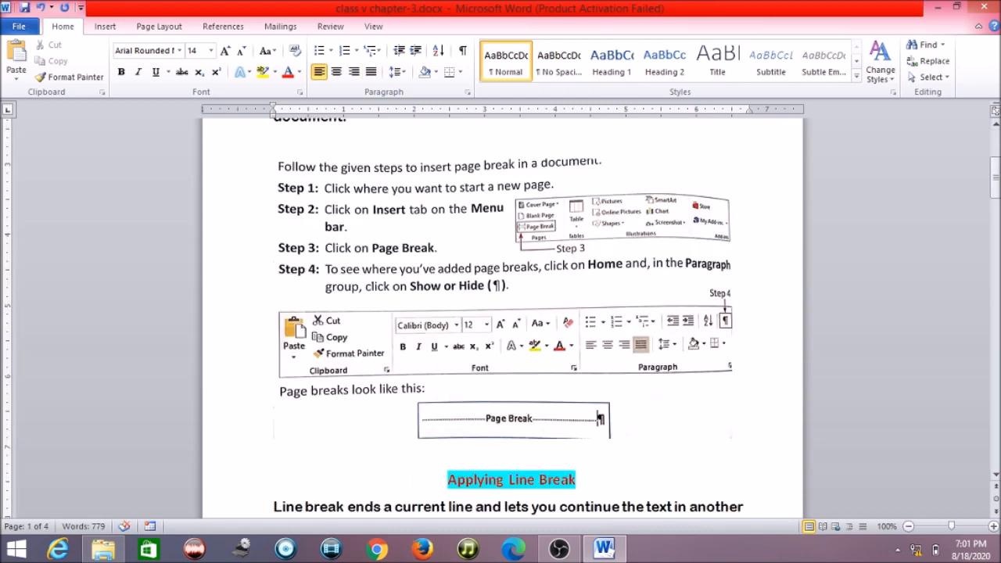
key("BackSpace")
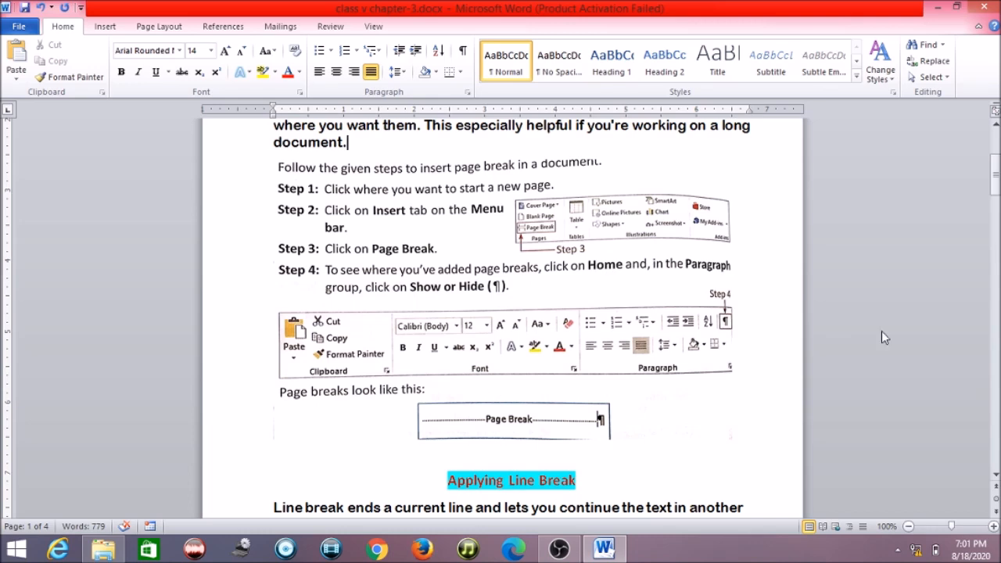
scroll(501, 313, "up", 5)
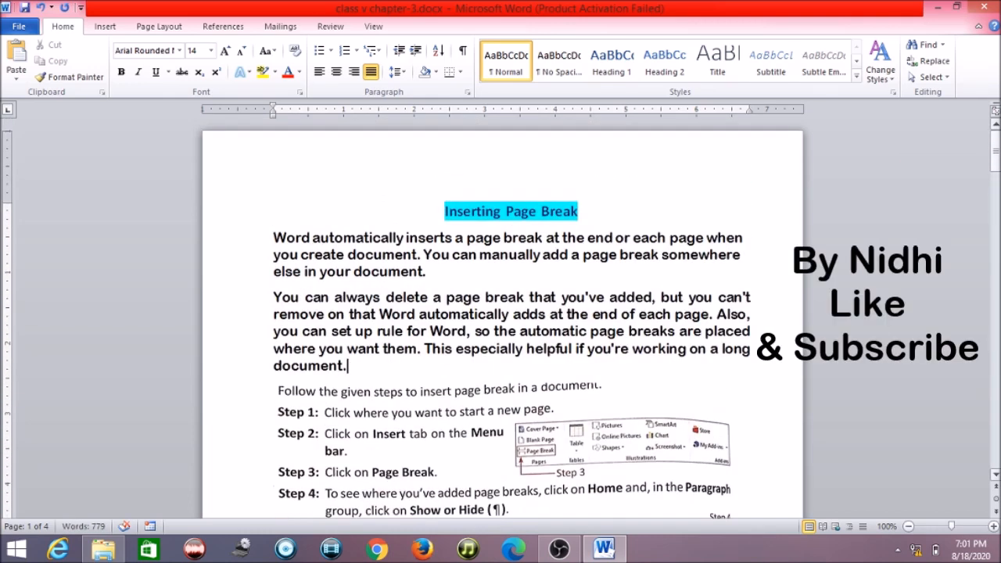
Step: Review the page break instructions and read the "Applying Line Break" section
left_click(110, 27)
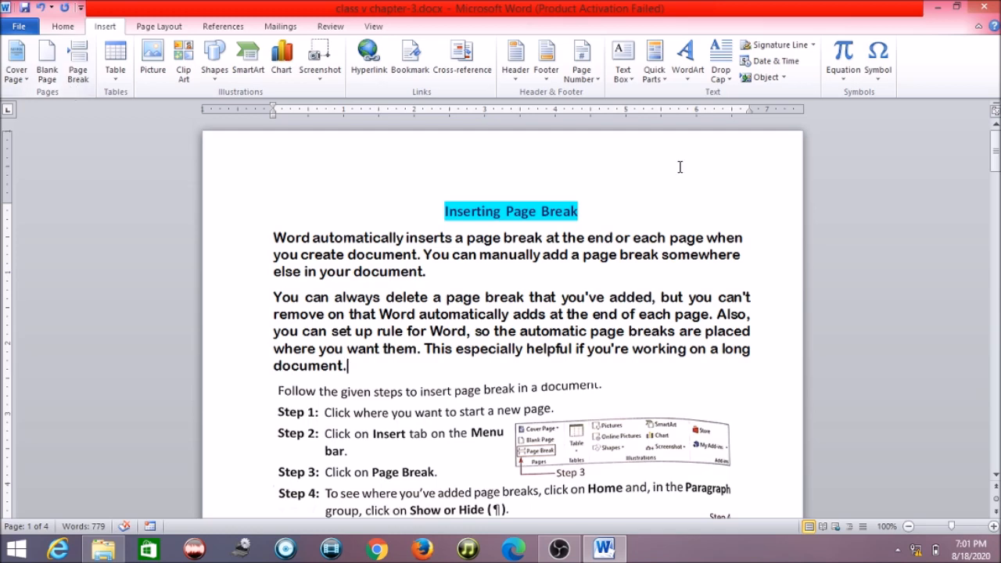
left_click_drag(994, 148, 994, 157)
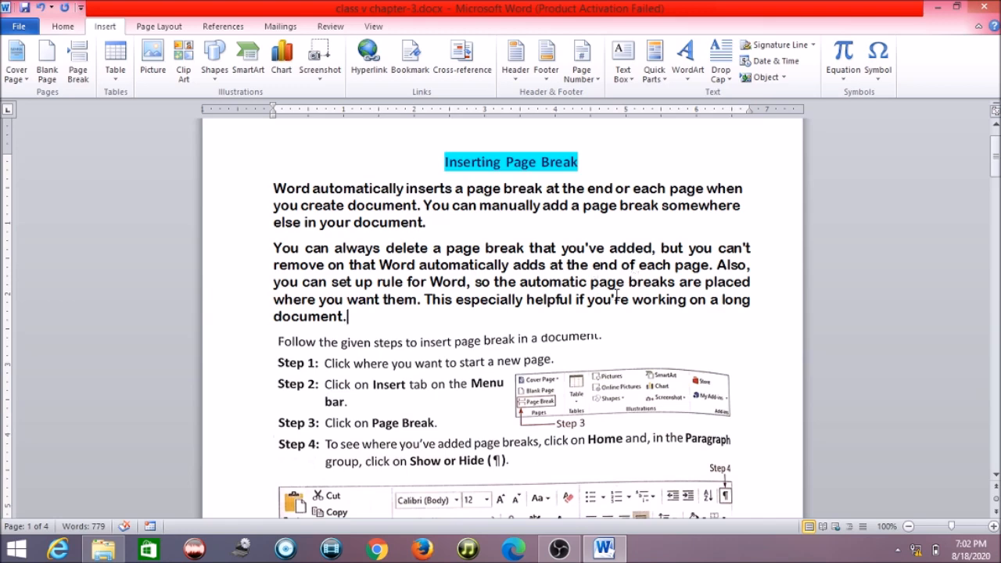
left_click_drag(997, 187, 995, 215)
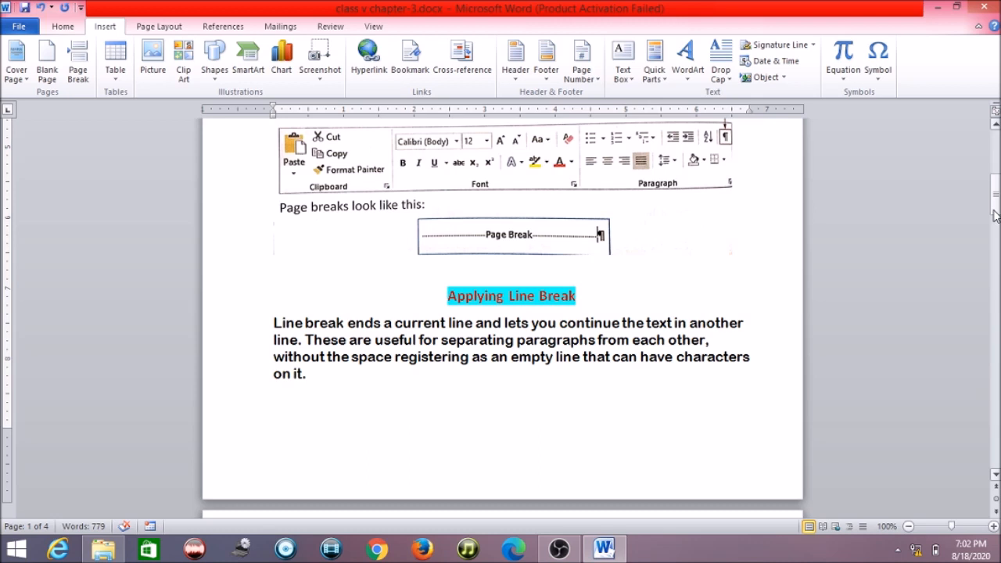
Step: Read the line break steps, and check the Gutter and Gutter position options in Page Setup
left_click_drag(995, 192, 995, 230)
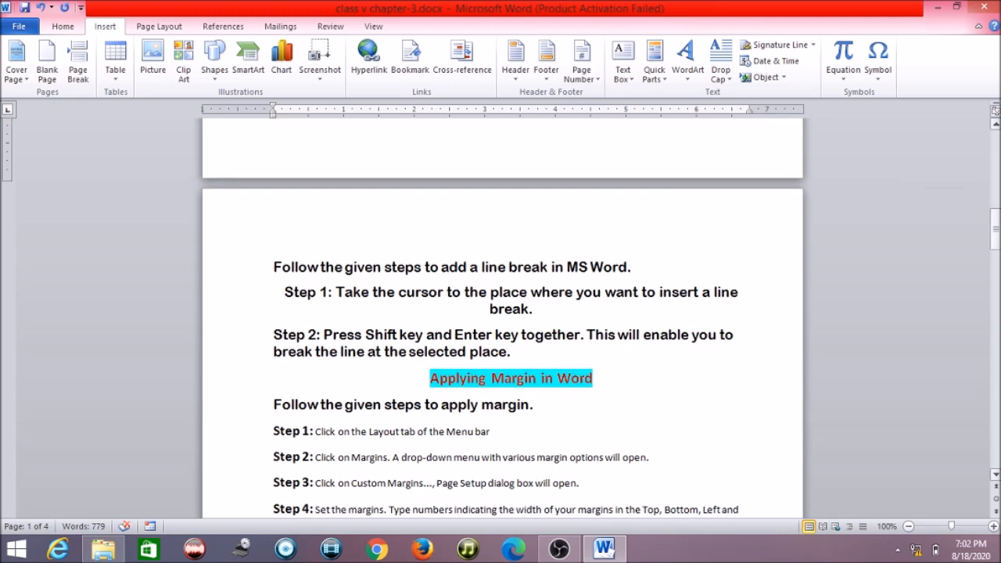
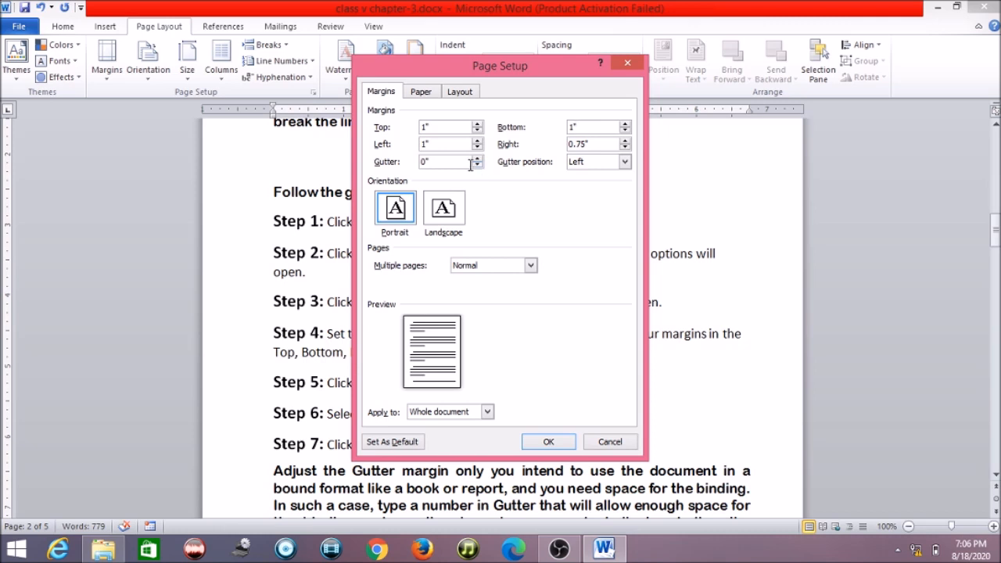
left_click(481, 166)
left_click(627, 164)
left_click(630, 171)
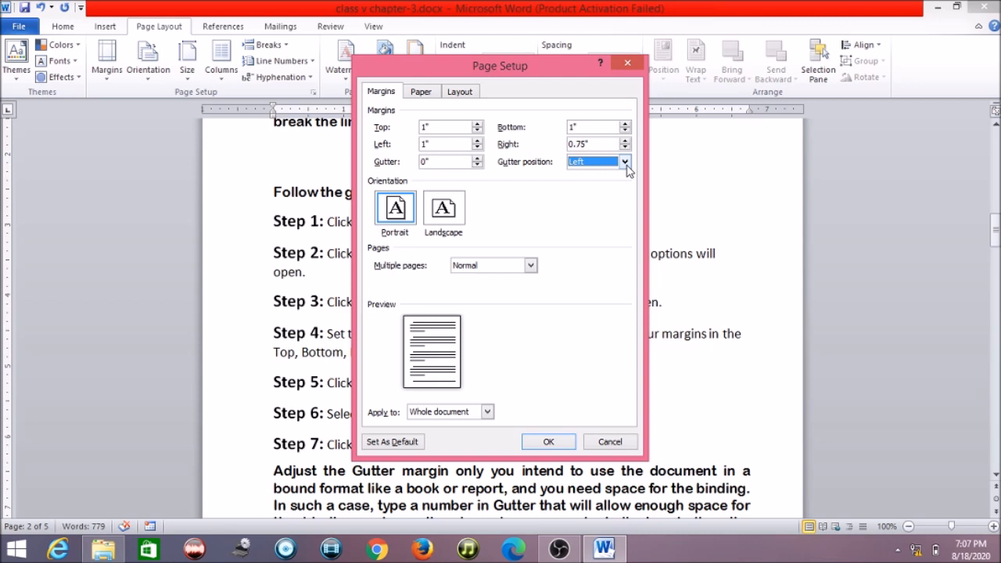
Step: Set the top and bottom margins to 2 inches for the whole document and check the first page
left_click(427, 128)
key("BackSpace")
key("BackSpace")
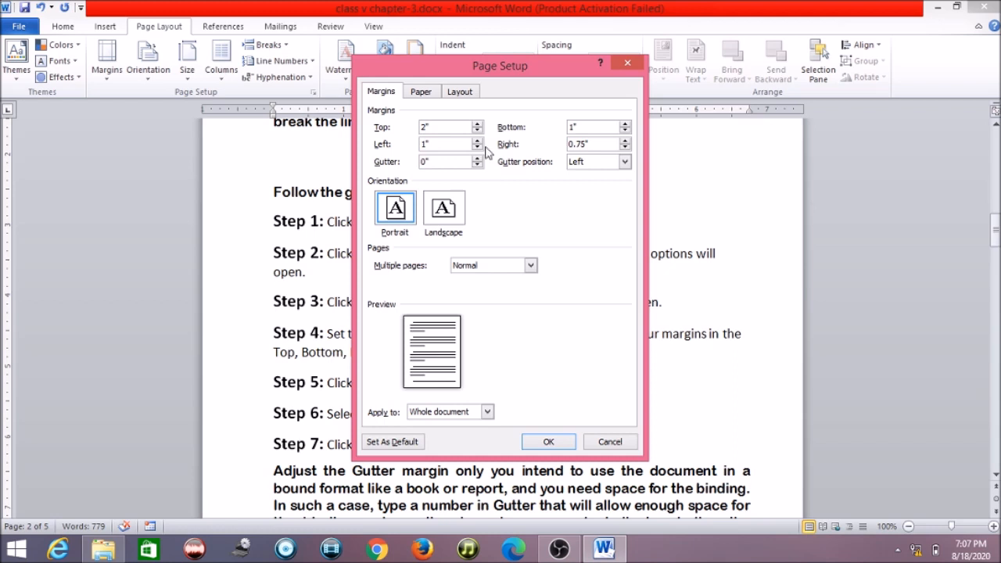
left_click(573, 130)
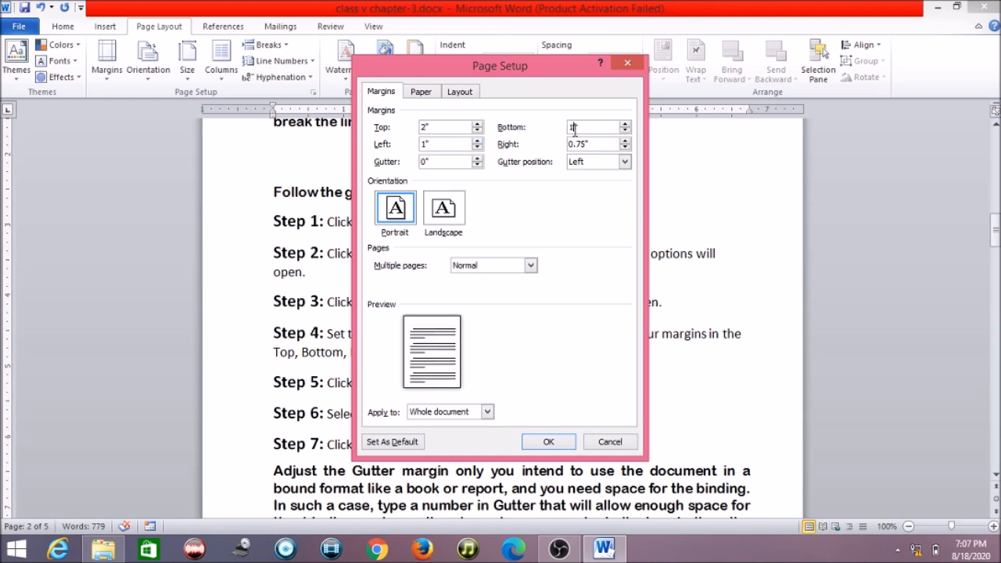
key("BackSpace")
key("BackSpace")
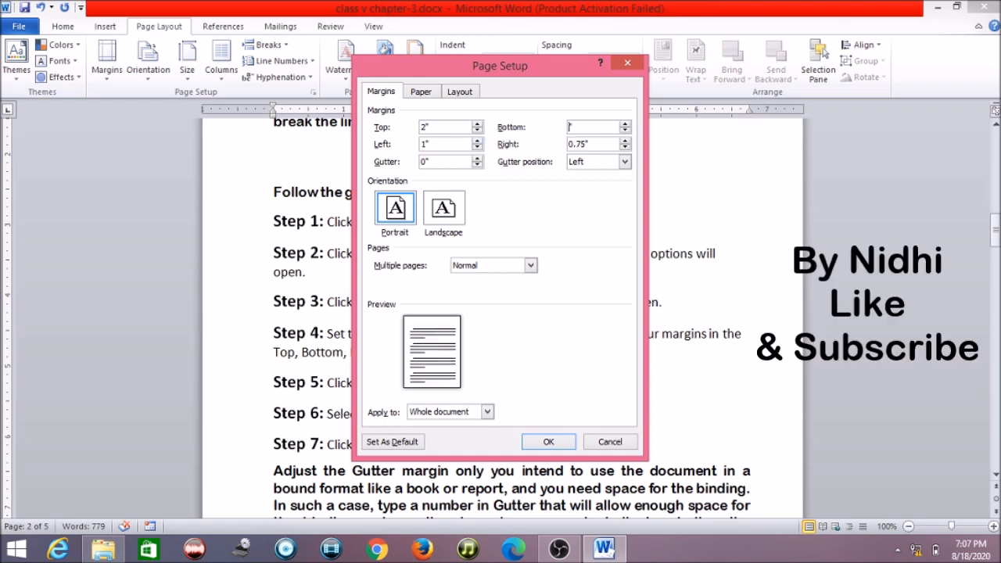
type("2")
left_click_drag(533, 71, 588, 152)
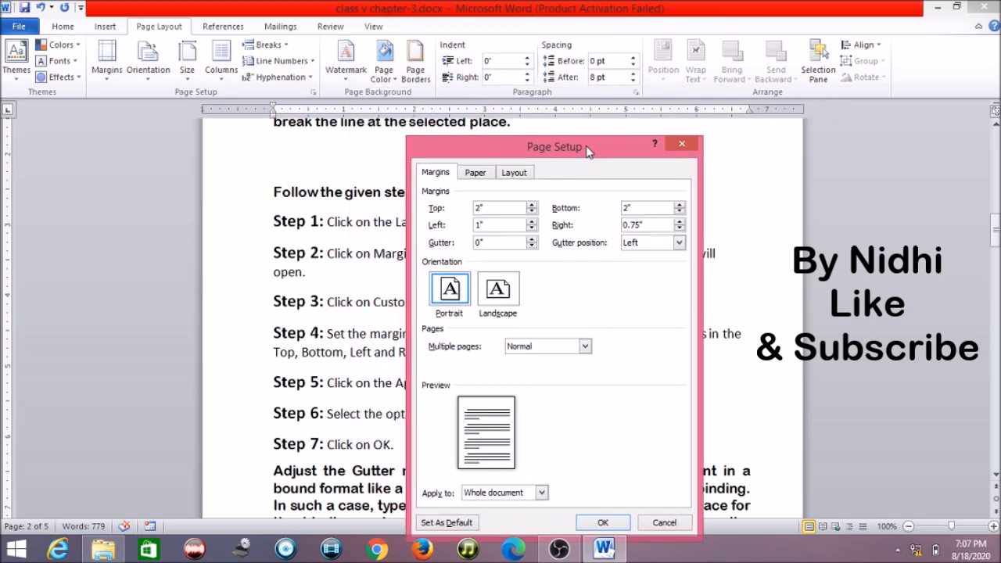
left_click(620, 520)
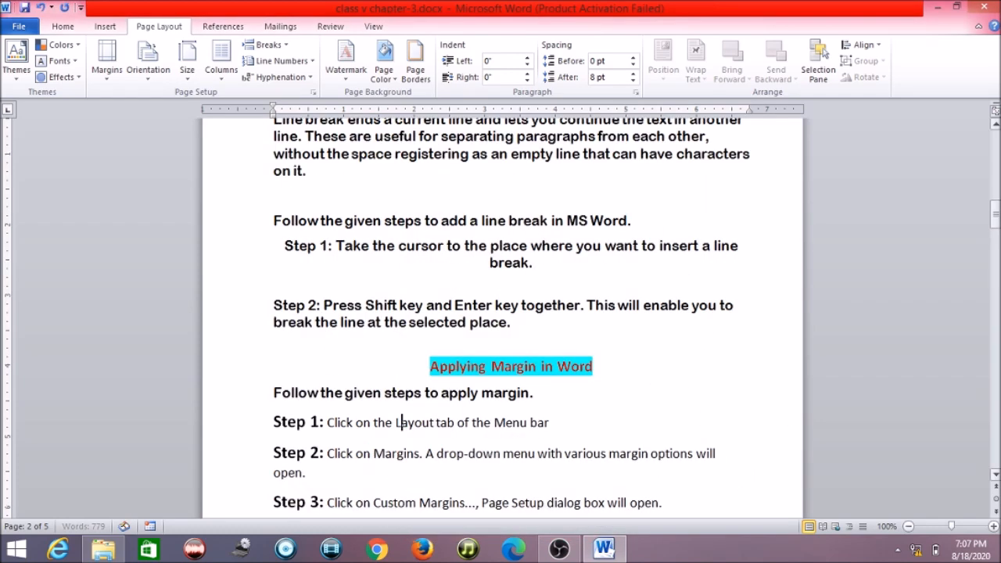
scroll(402, 422, "up", 15)
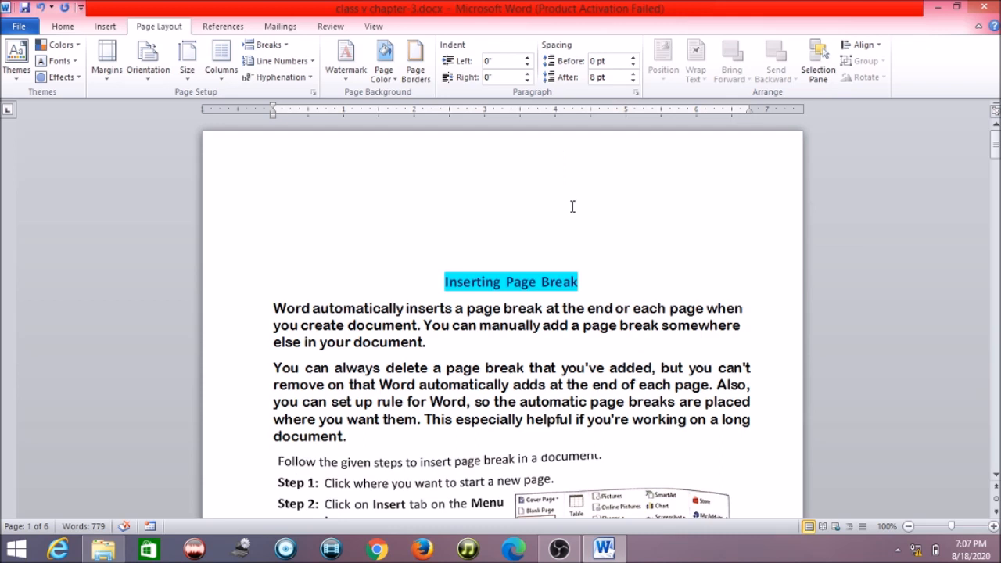
Step: Apply the Normal margin preset to the document and check the first page
left_click(102, 81)
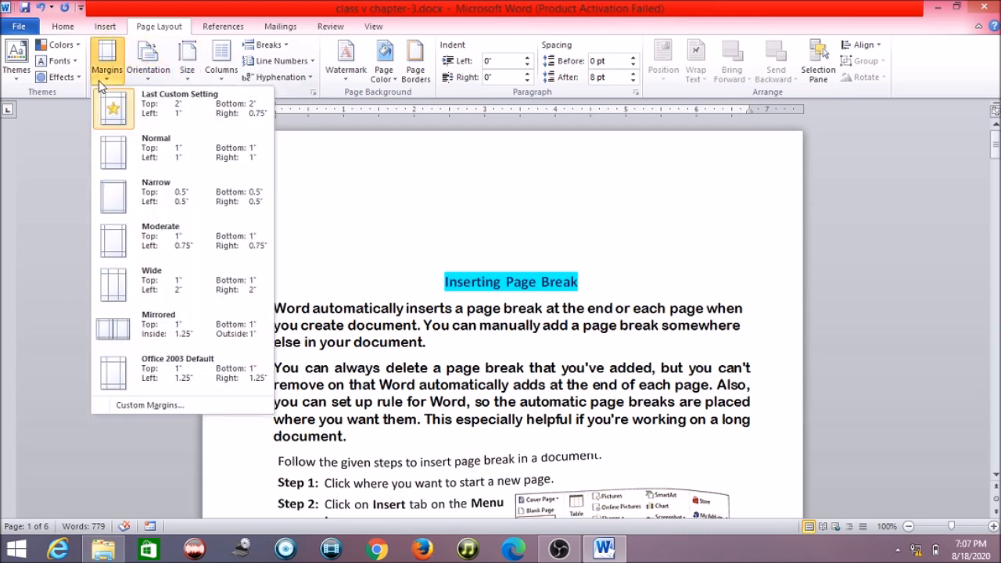
left_click(129, 157)
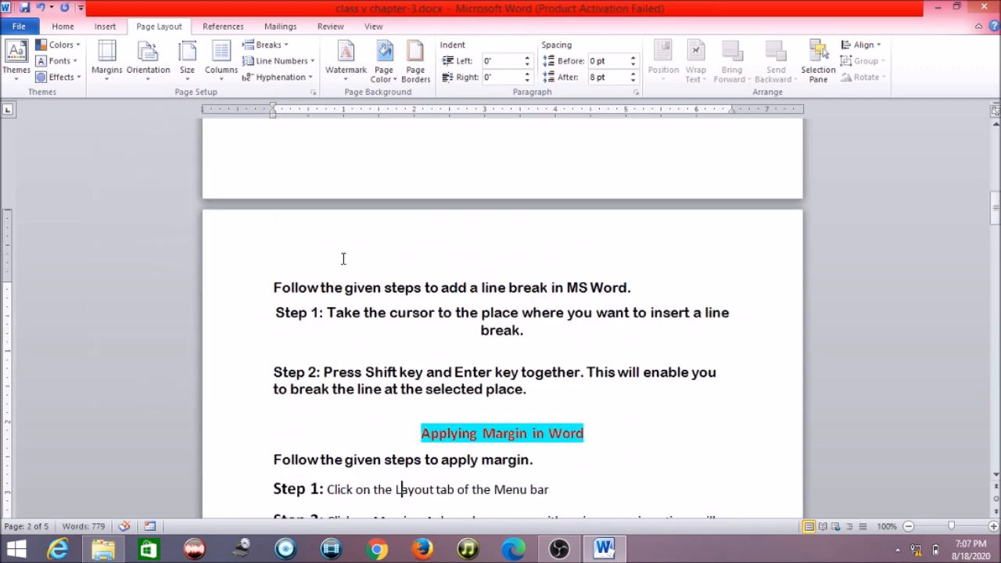
left_click_drag(994, 207, 995, 148)
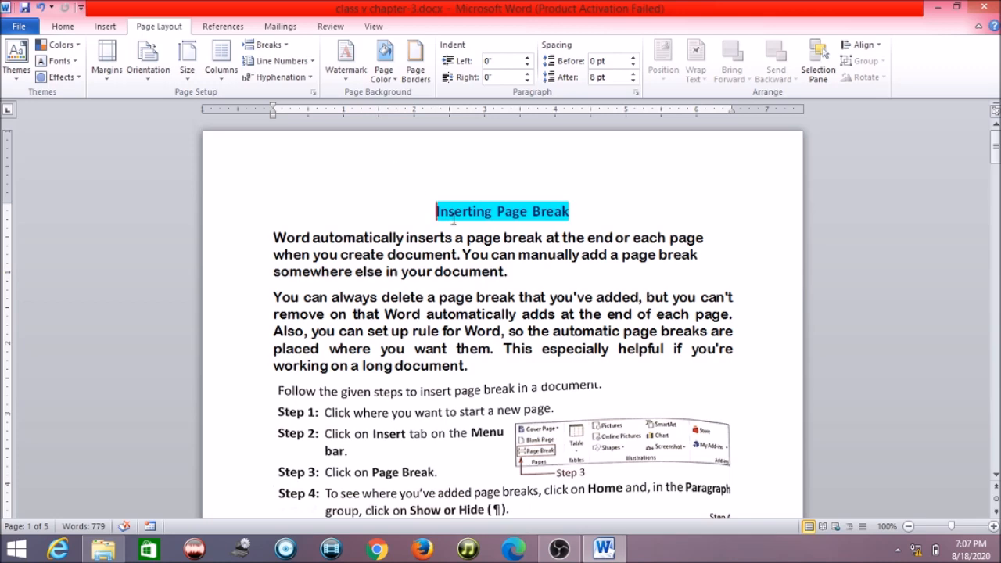
mouse_move(997, 151)
left_mouse_down()
mouse_move(997, 310)
mouse_move(996, 149)
left_mouse_up()
Step: Change the document's page orientation to Landscape and check the pages around "Applying Margin in Word"
scroll(435, 238, "down", 5)
scroll(436, 508, "down", 8)
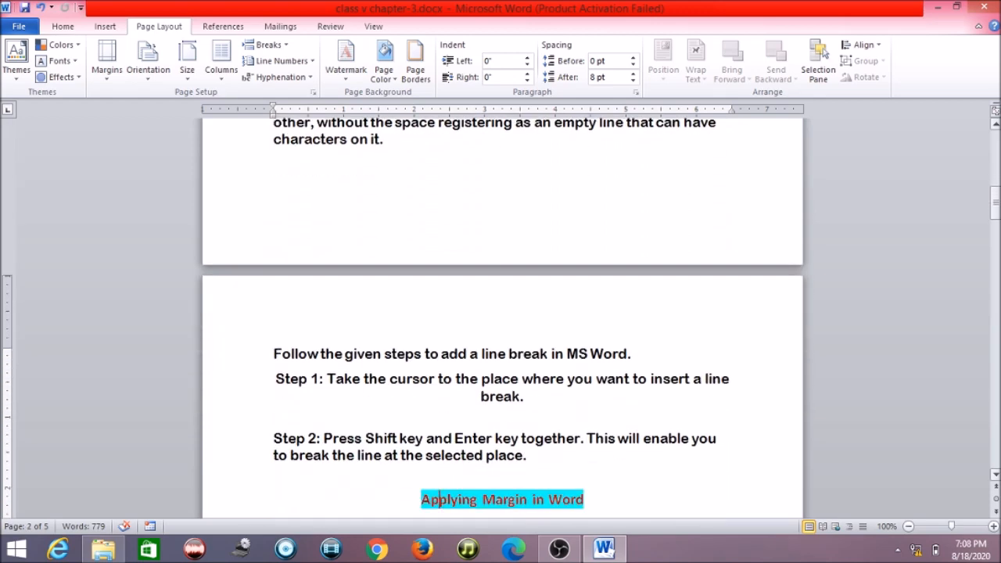
scroll(439, 499, "down", 5)
scroll(436, 499, "down", 3)
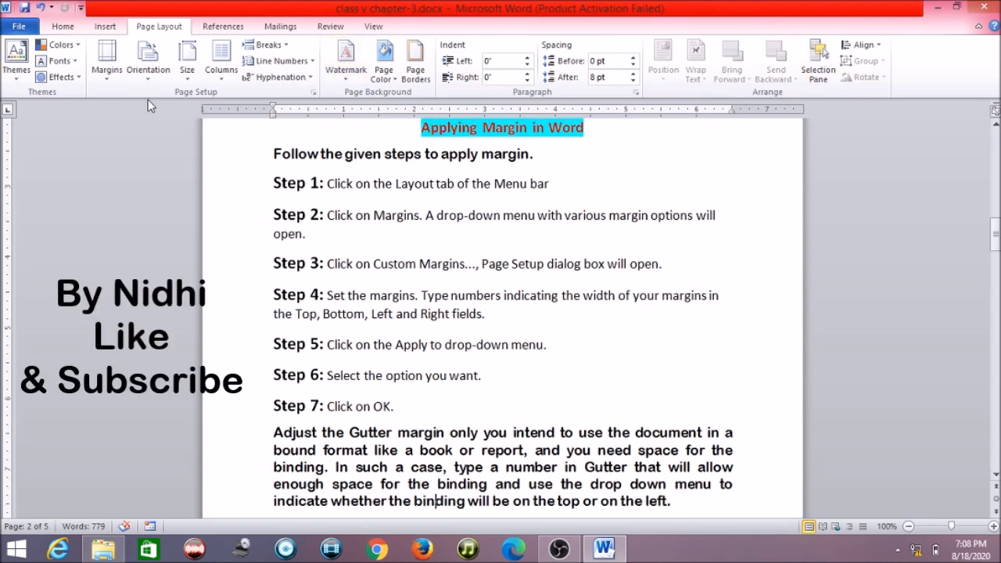
left_click(147, 74)
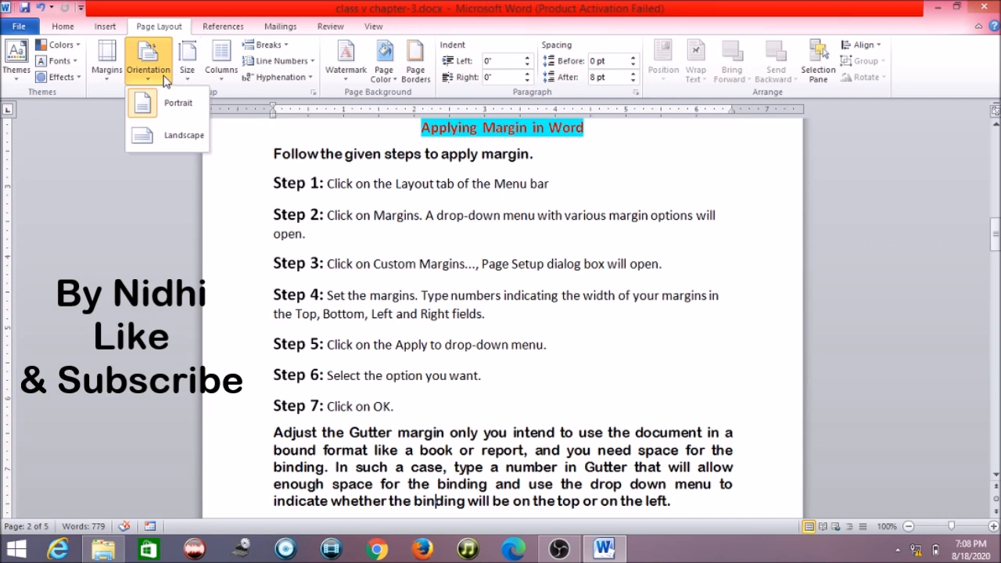
left_click(202, 138)
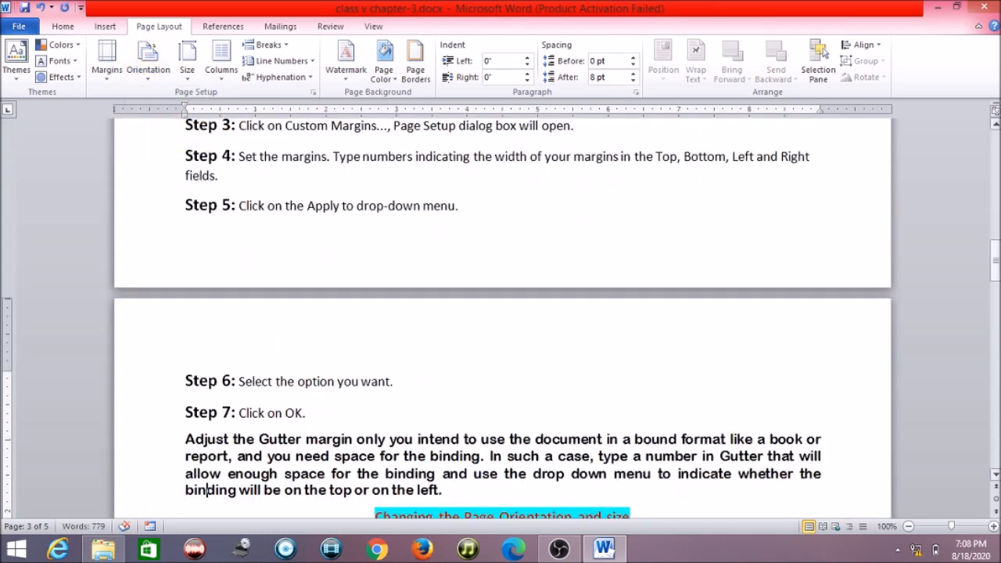
left_click_drag(995, 264, 997, 235)
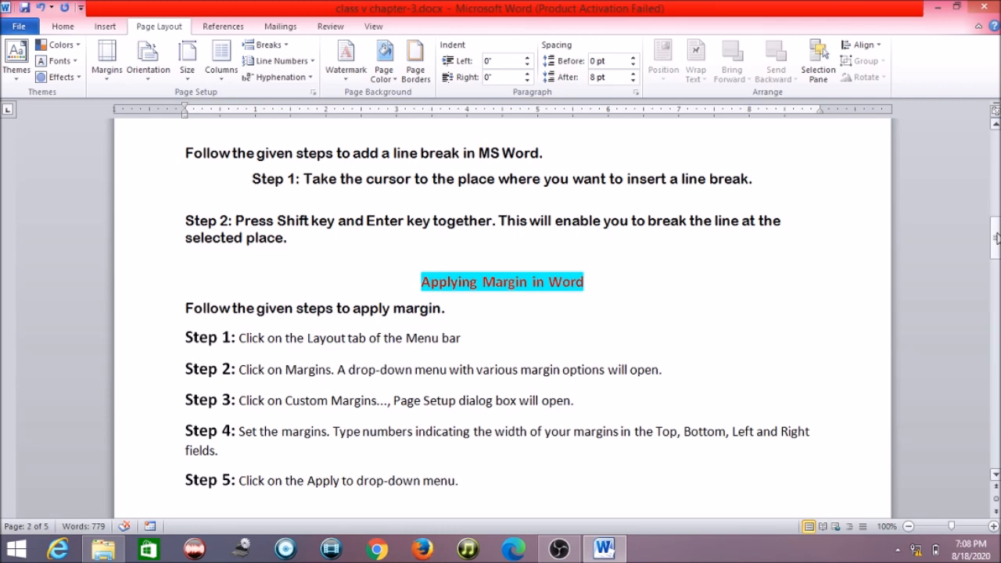
left_click_drag(996, 239, 996, 229)
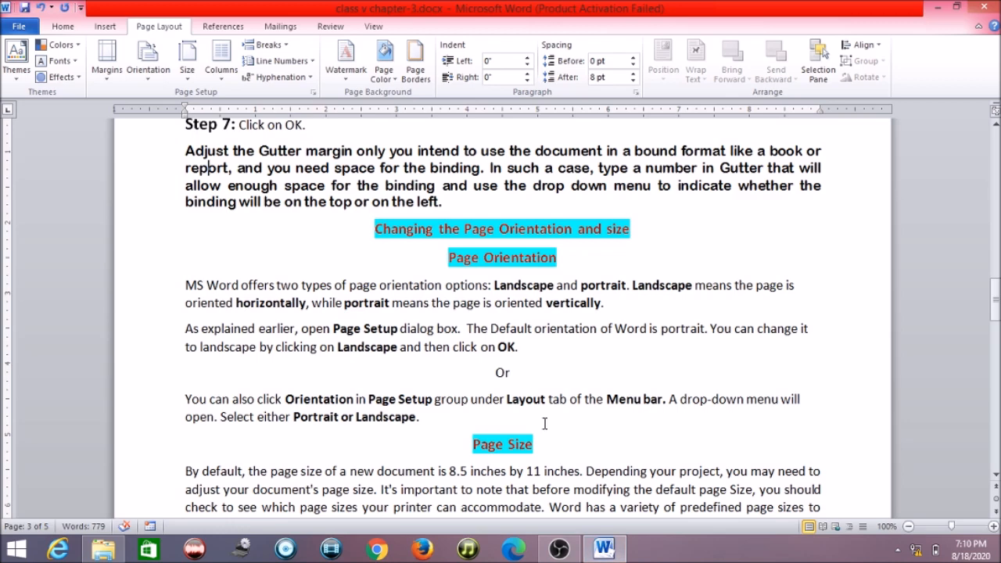
Step: Set the page orientation back to Portrait and add blank lines before "Changing the Page Orientation and size" to push that heading onto the next page
left_click(148, 79)
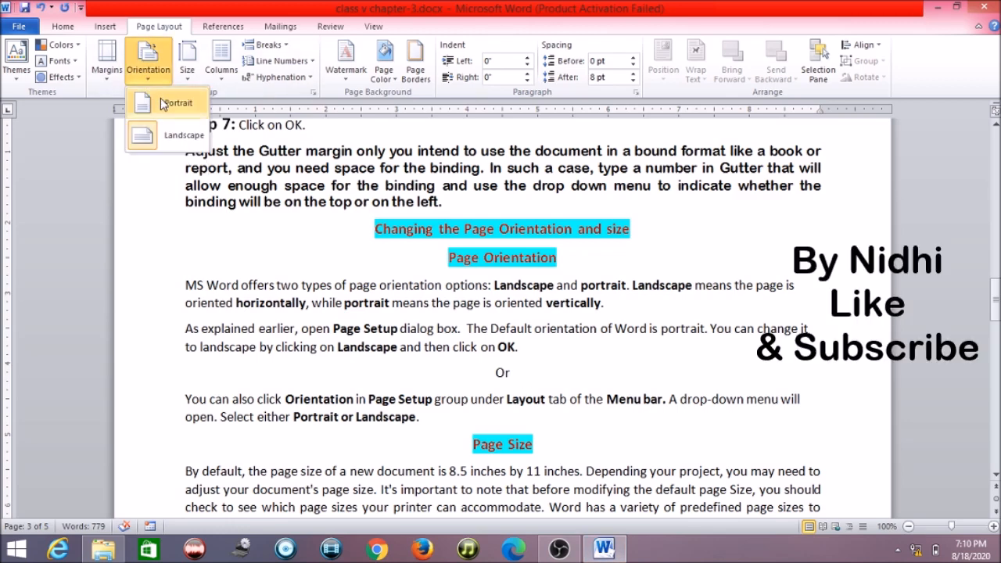
left_click(161, 101)
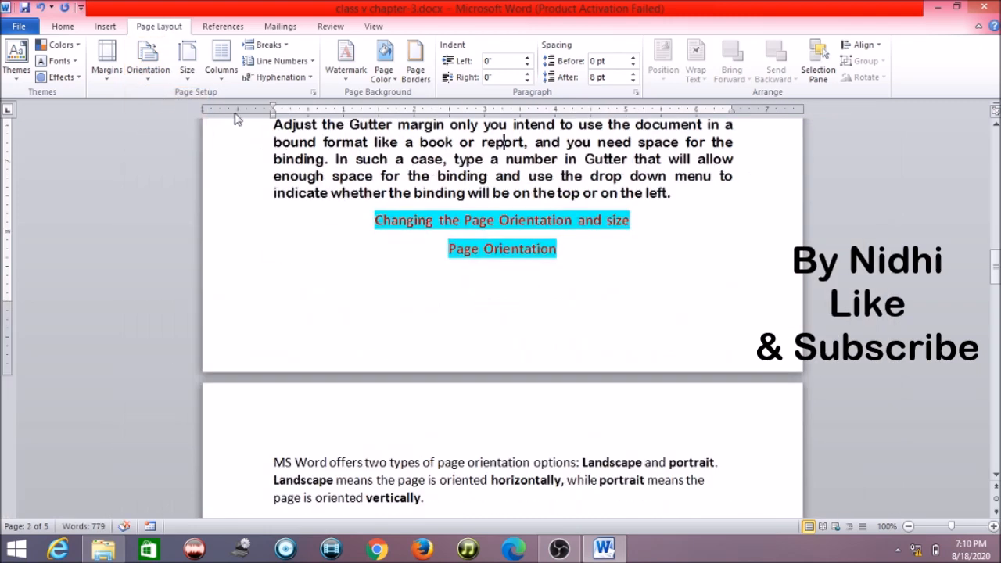
left_click(372, 213)
key("Return")
key("Return")
key("Return")
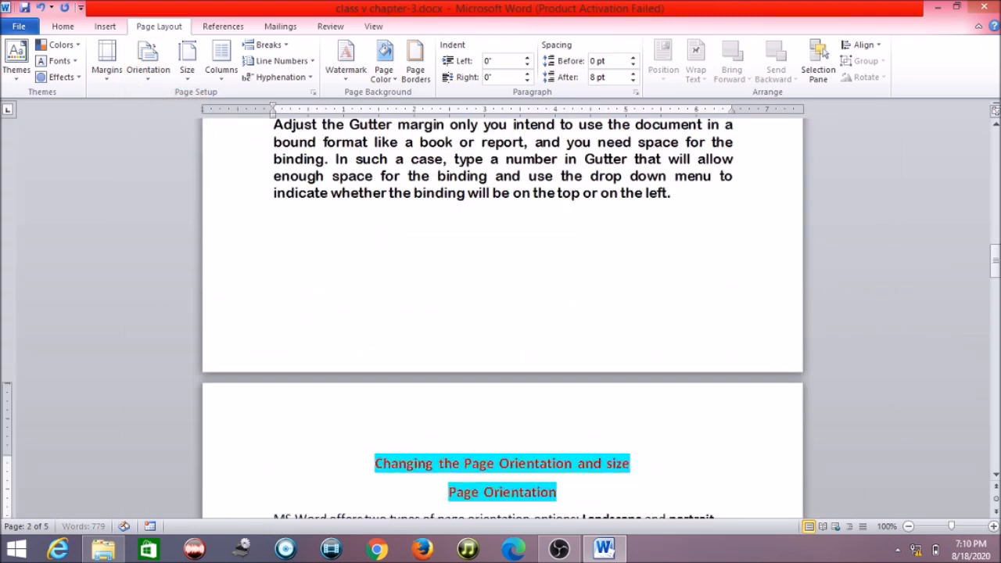
left_click_drag(994, 226, 994, 239)
mouse_move(993, 274)
left_mouse_down()
mouse_move(994, 296)
mouse_move(993, 285)
left_mouse_up()
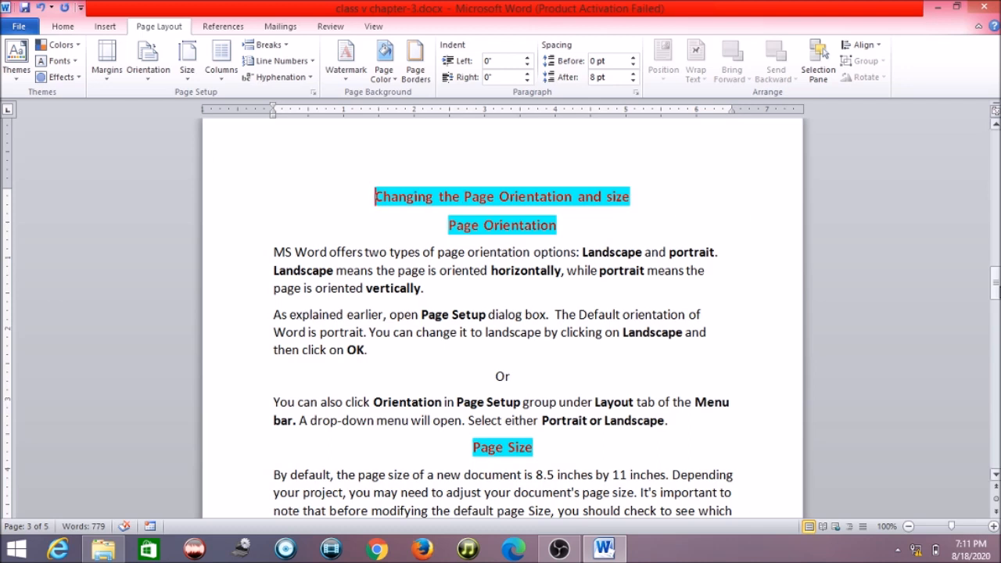
Step: Try the A4 paper size for the document and undo the change
left_click(996, 287)
left_click_drag(996, 288, 996, 300)
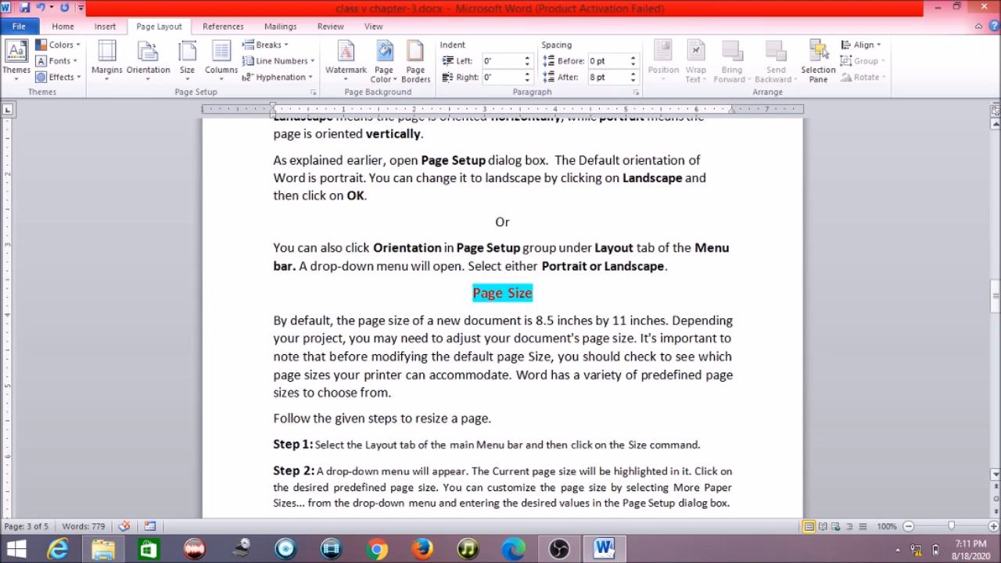
left_click_drag(995, 297, 995, 305)
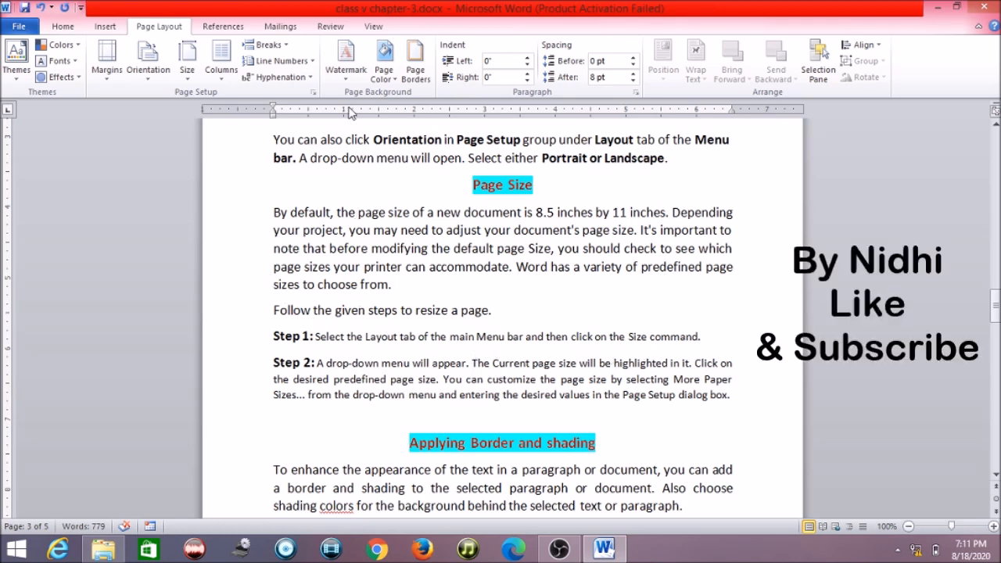
left_click(192, 82)
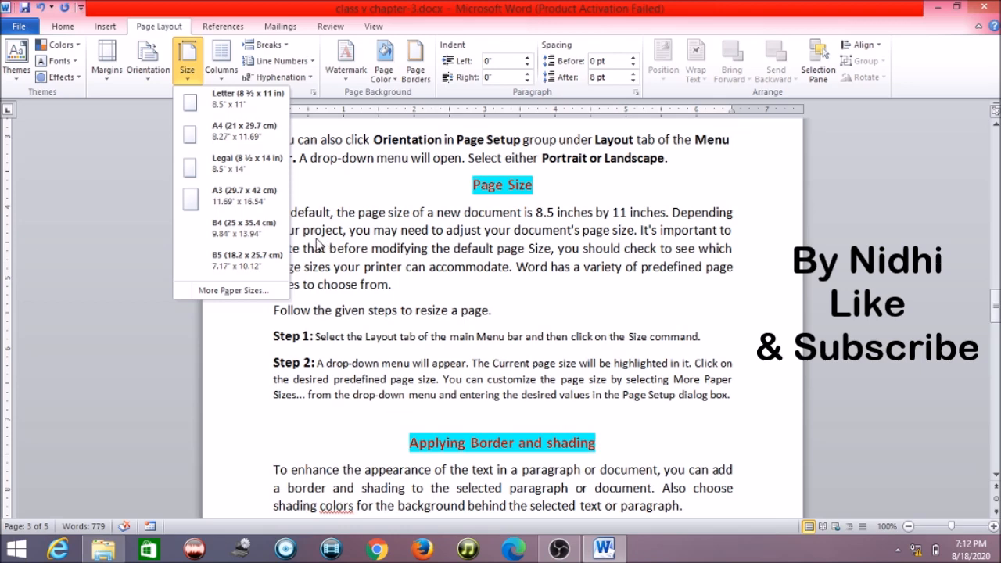
left_click(214, 133)
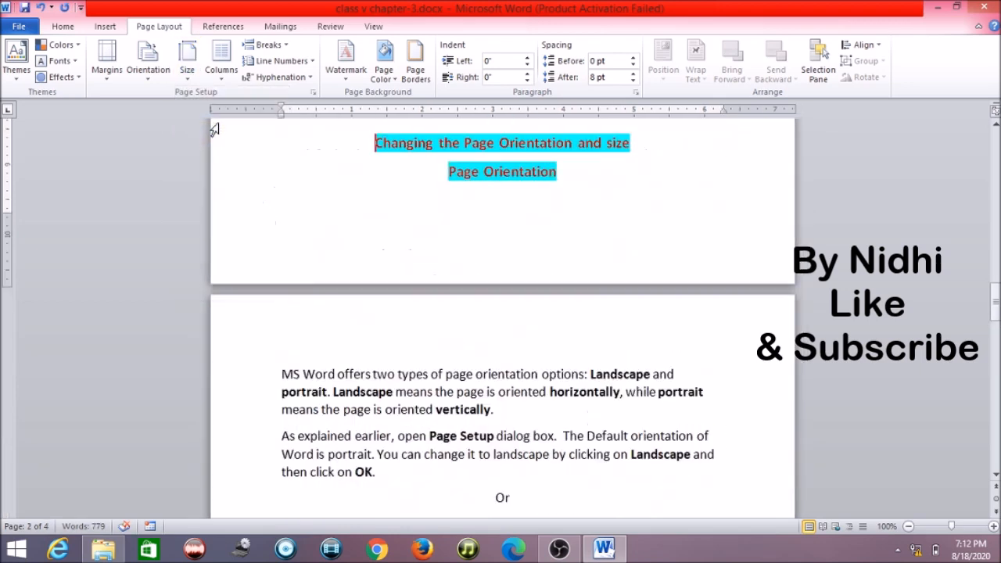
left_click(187, 78)
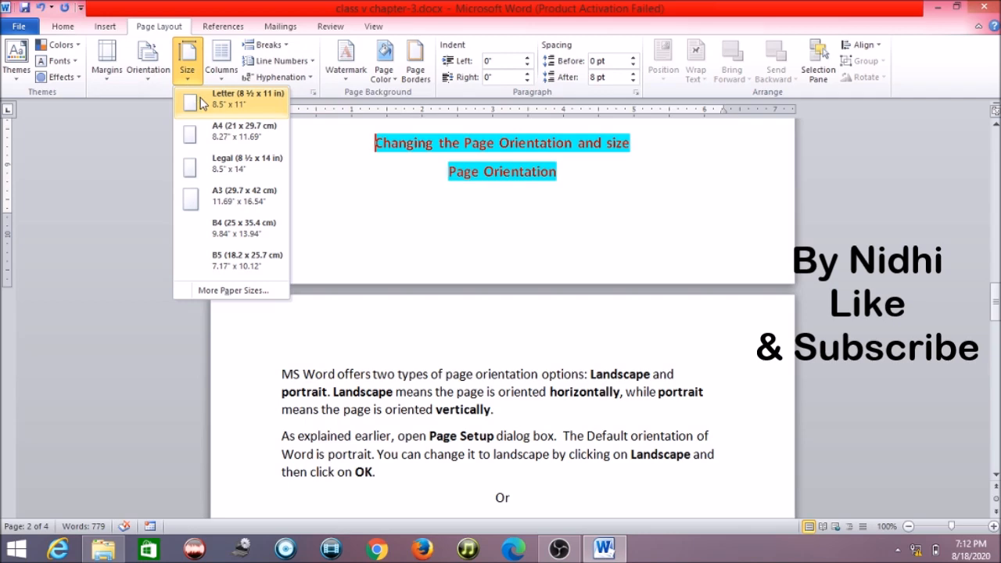
left_click(366, 240)
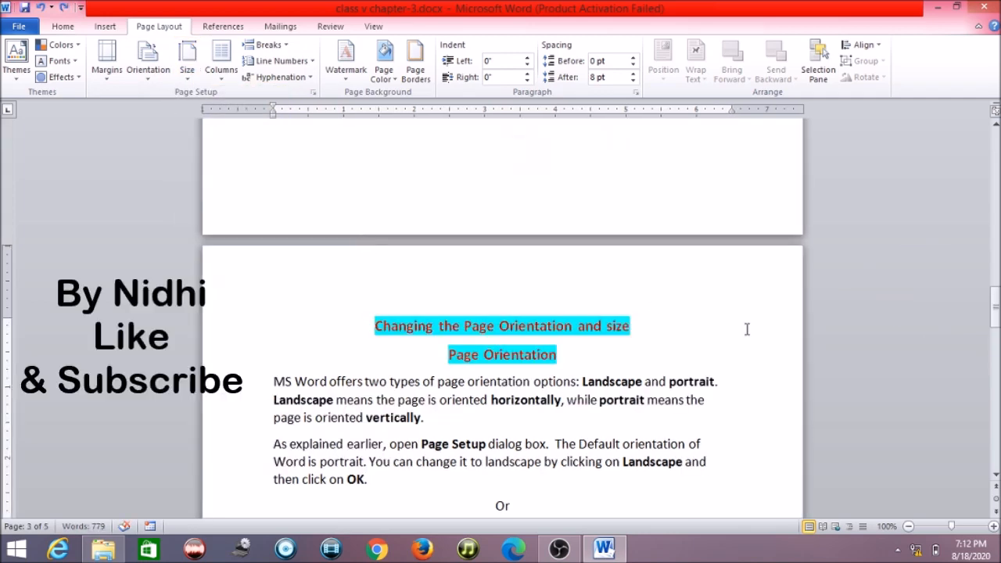
mouse_move(996, 314)
left_mouse_down()
mouse_move(995, 374)
mouse_move(996, 278)
mouse_move(995, 305)
left_mouse_up()
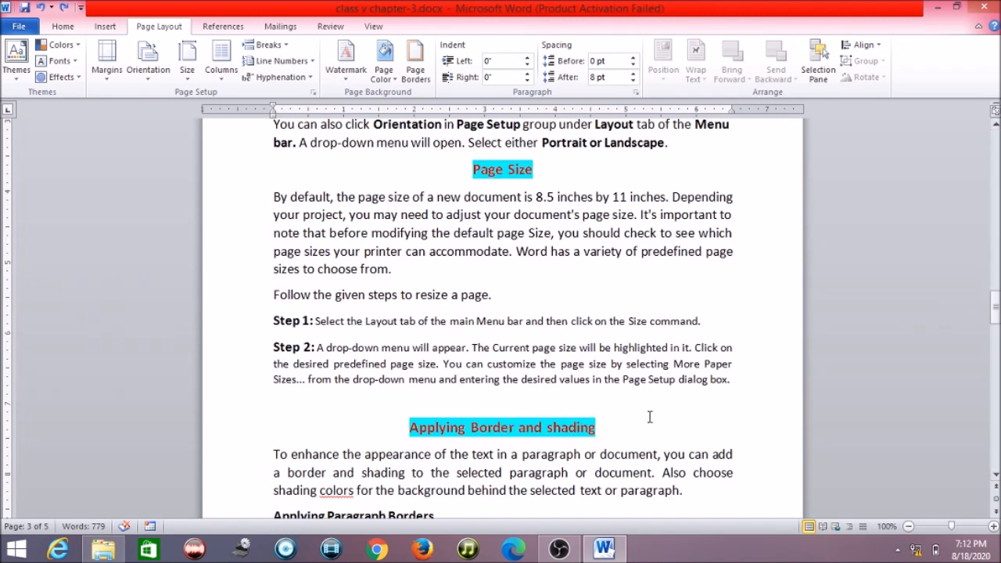
Step: Apply All Borders to the introductory paragraph under the "Applying Border and shading" heading
left_click_drag(995, 307, 996, 319)
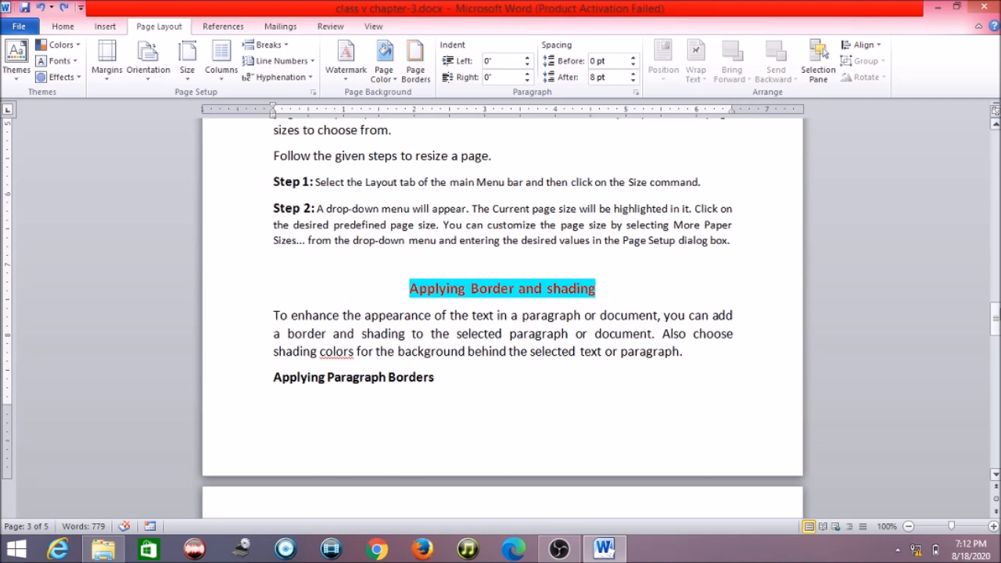
mouse_move(691, 351)
left_mouse_down()
mouse_move(341, 341)
mouse_move(243, 312)
left_mouse_up()
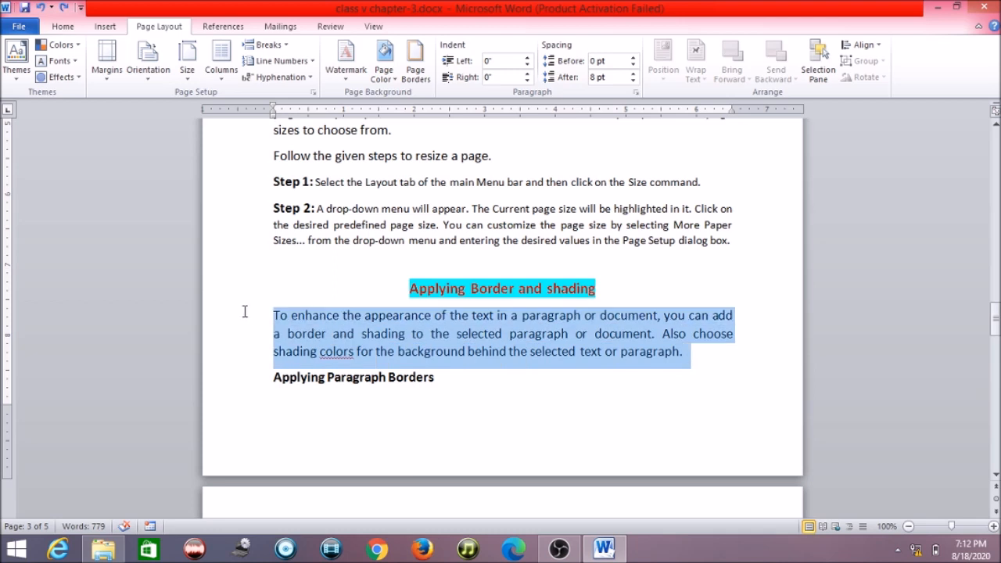
left_click(63, 27)
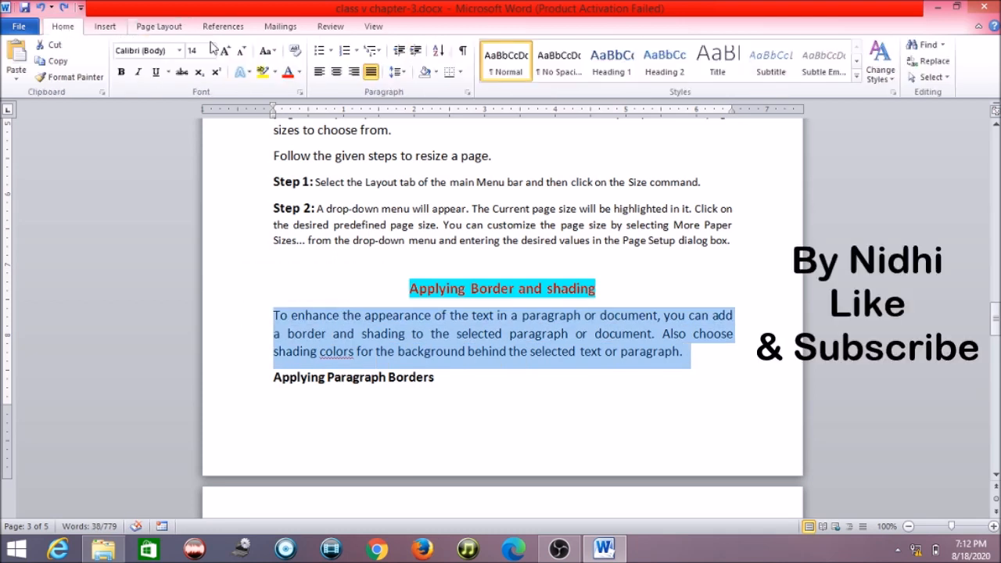
left_click(164, 27)
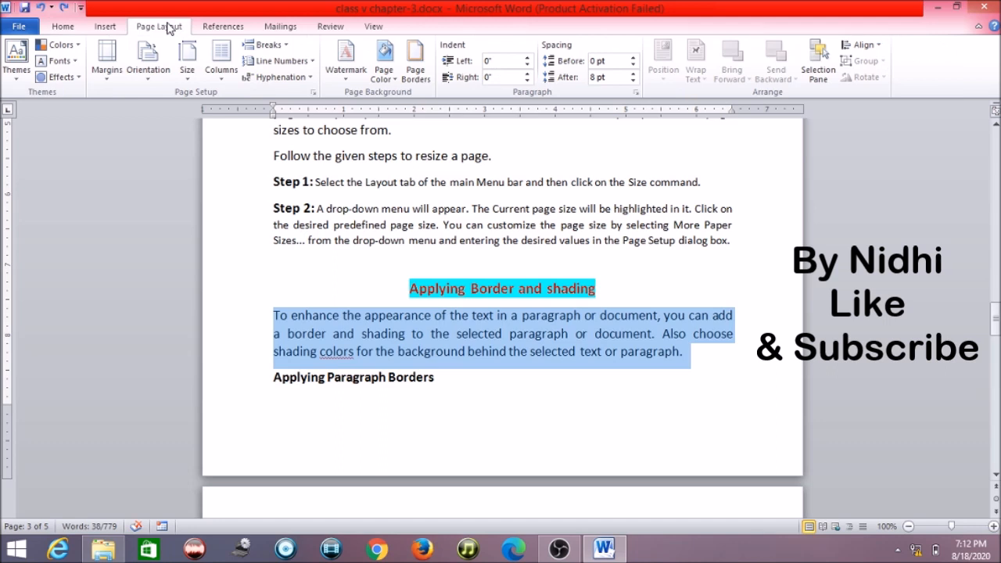
left_click(61, 28)
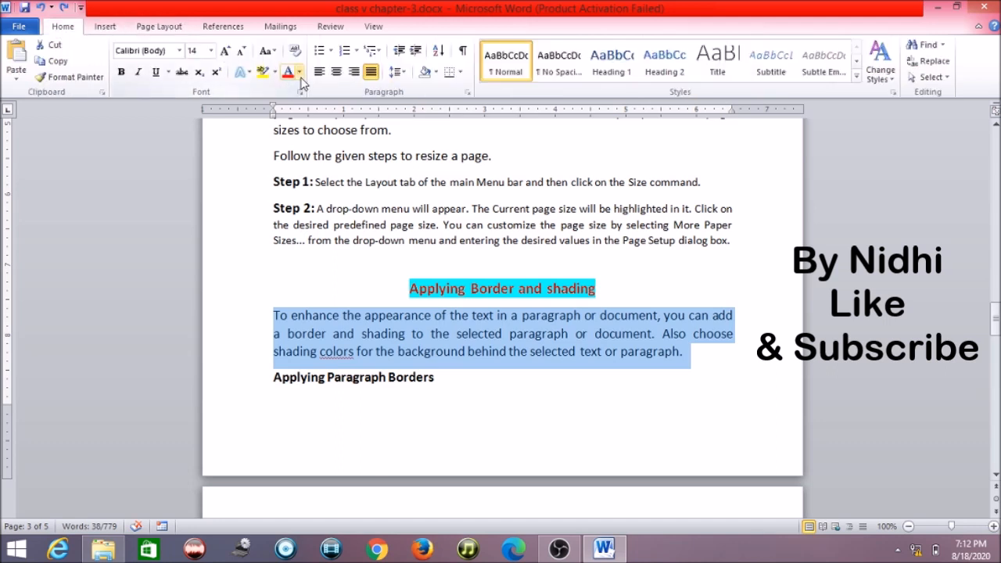
left_click(461, 72)
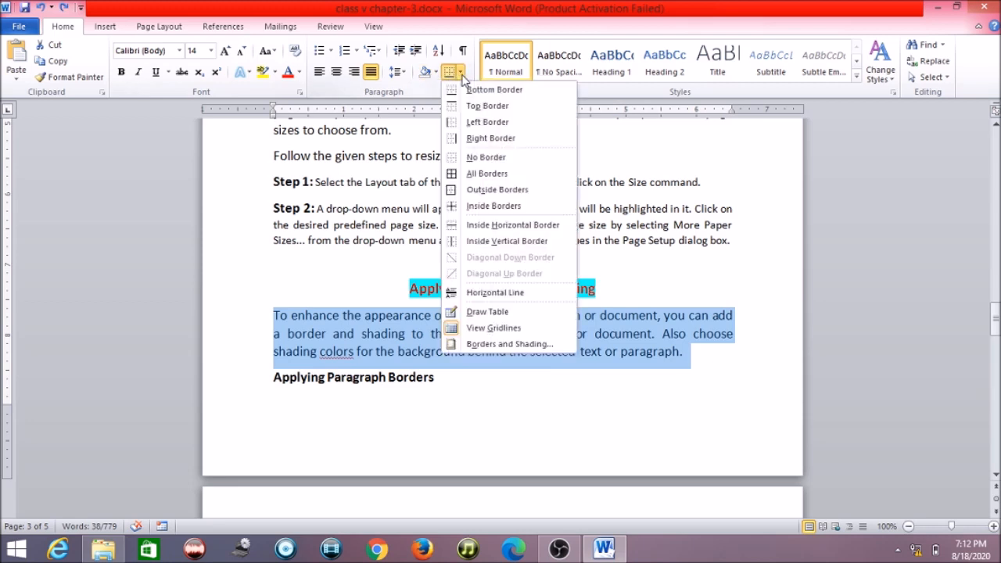
left_click(509, 174)
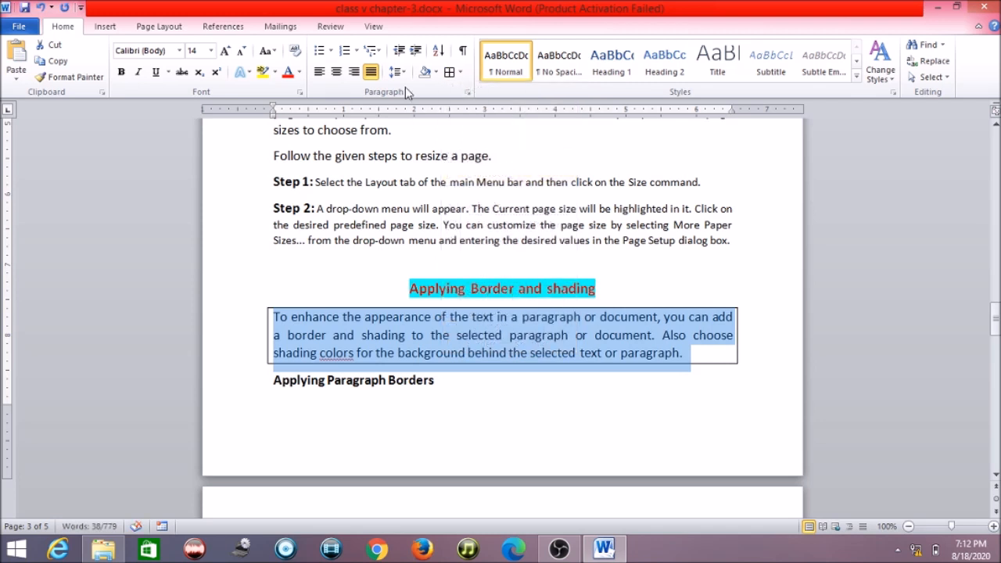
Step: Shade the bordered paragraph under "Applying Border and shading" with the lightest blue theme color
left_click(435, 72)
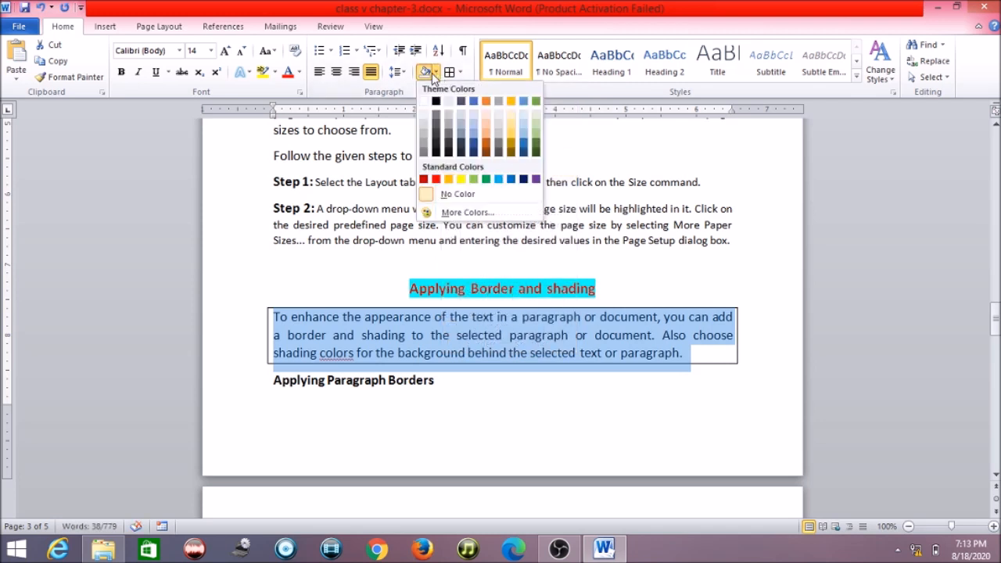
left_click(472, 123)
left_click(594, 425)
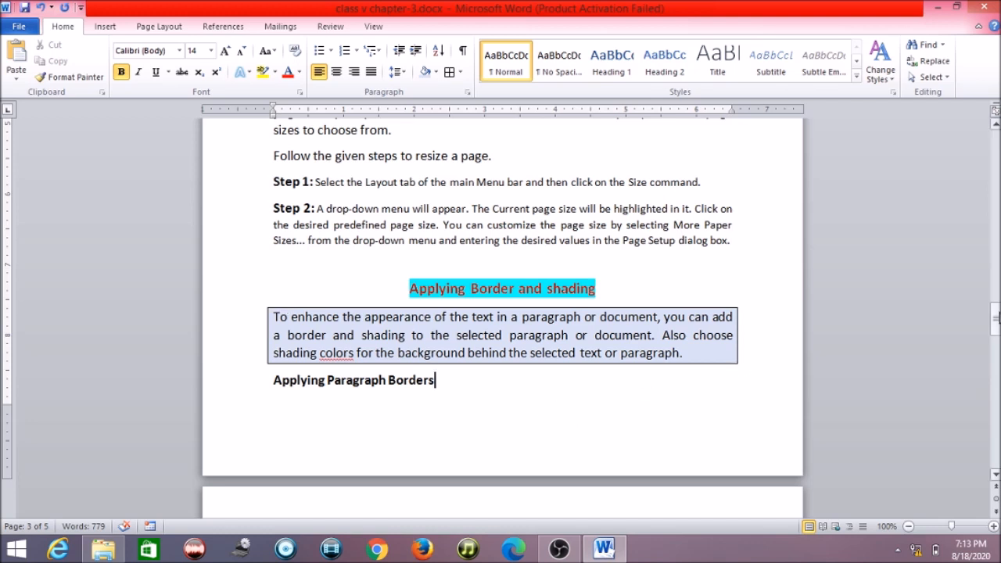
Step: Apply a Box page border with a thin solid line to the whole document
left_click_drag(995, 325, 996, 352)
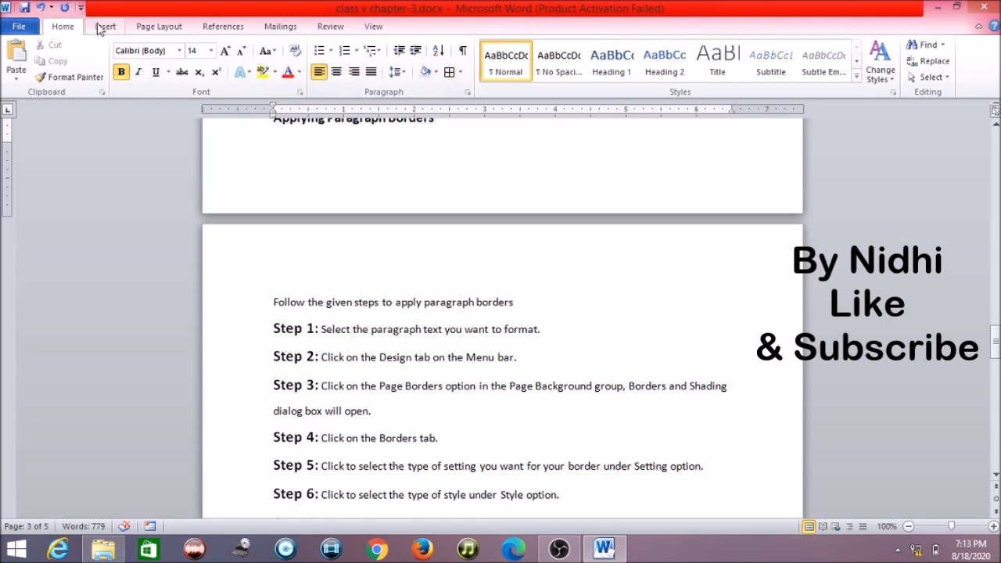
left_click(146, 31)
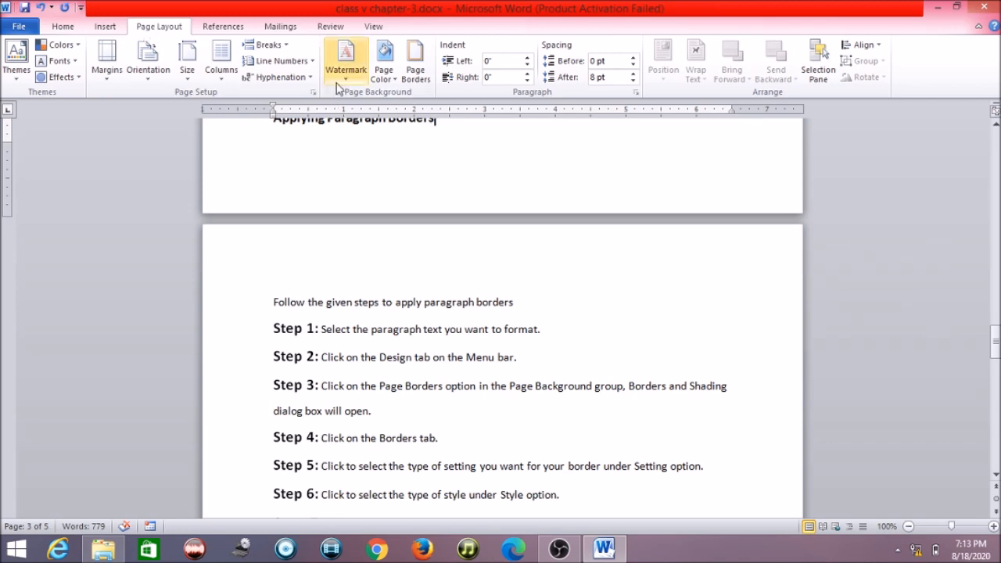
left_click(416, 85)
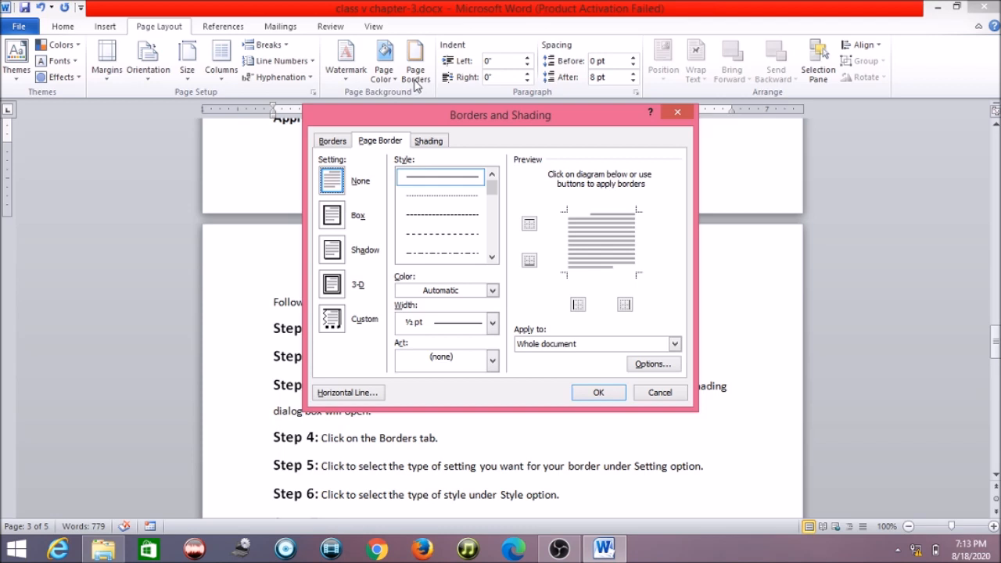
left_click(333, 218)
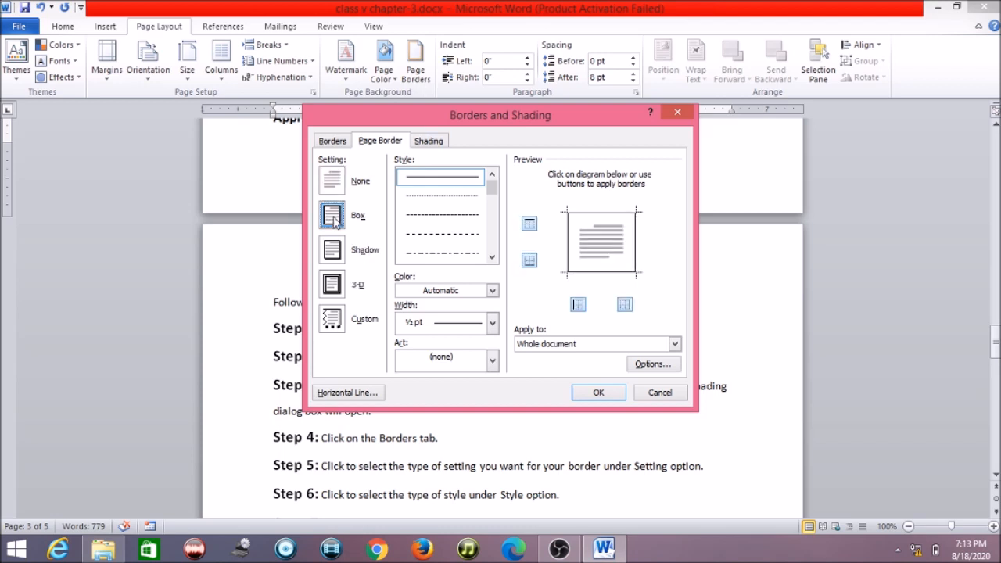
left_click(598, 393)
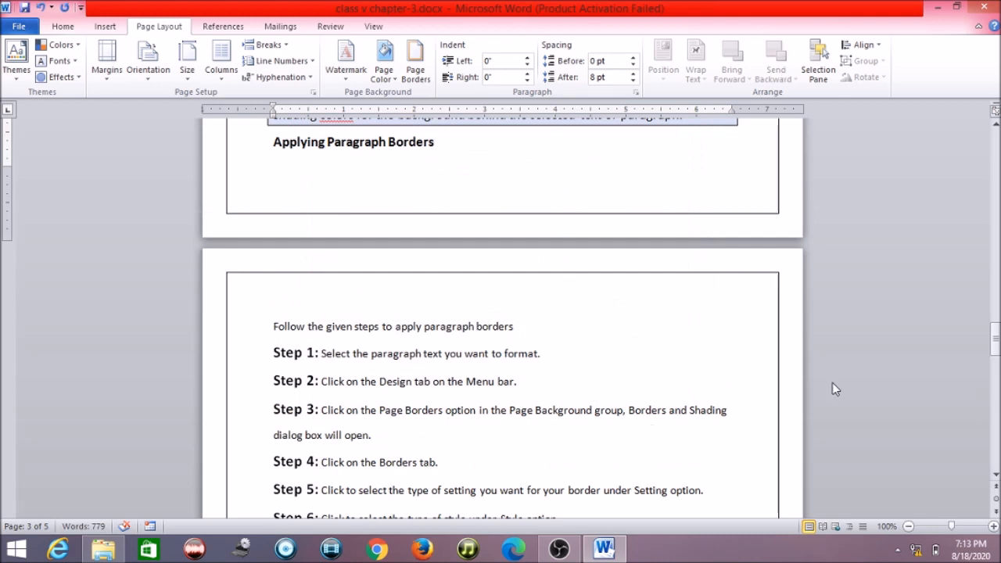
Step: Set the document's page color to a light orange theme color
left_click_drag(995, 339, 995, 343)
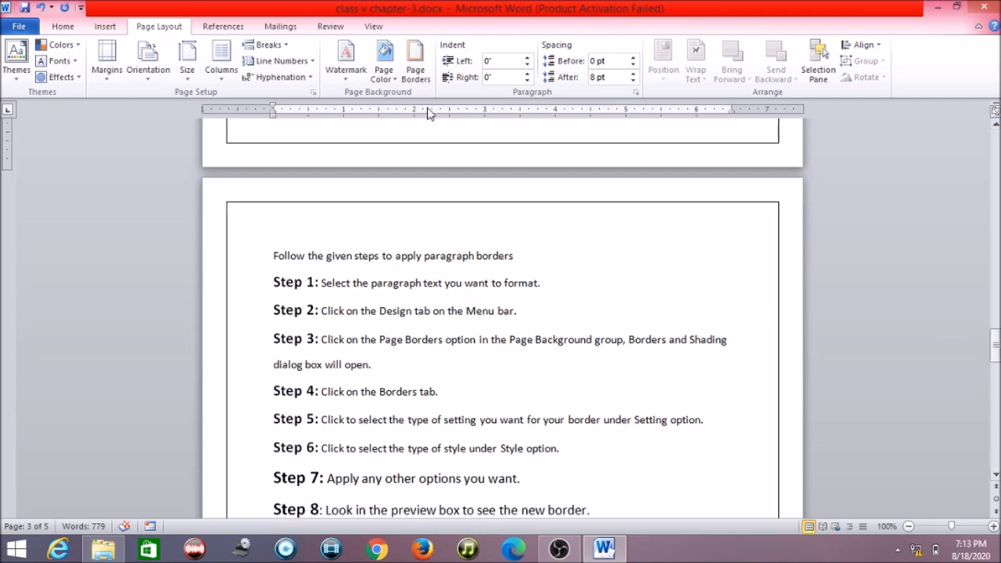
left_click(385, 78)
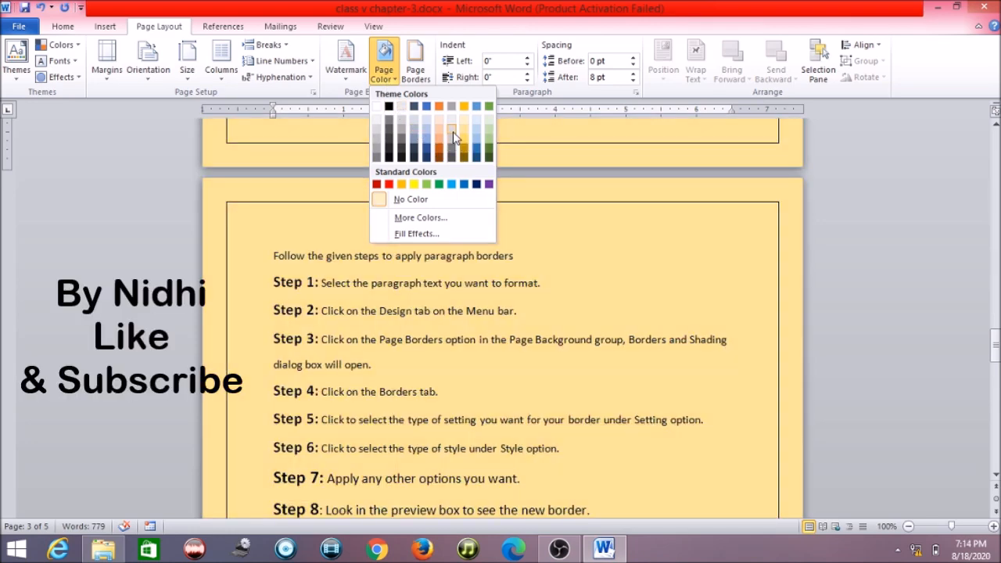
left_click(439, 131)
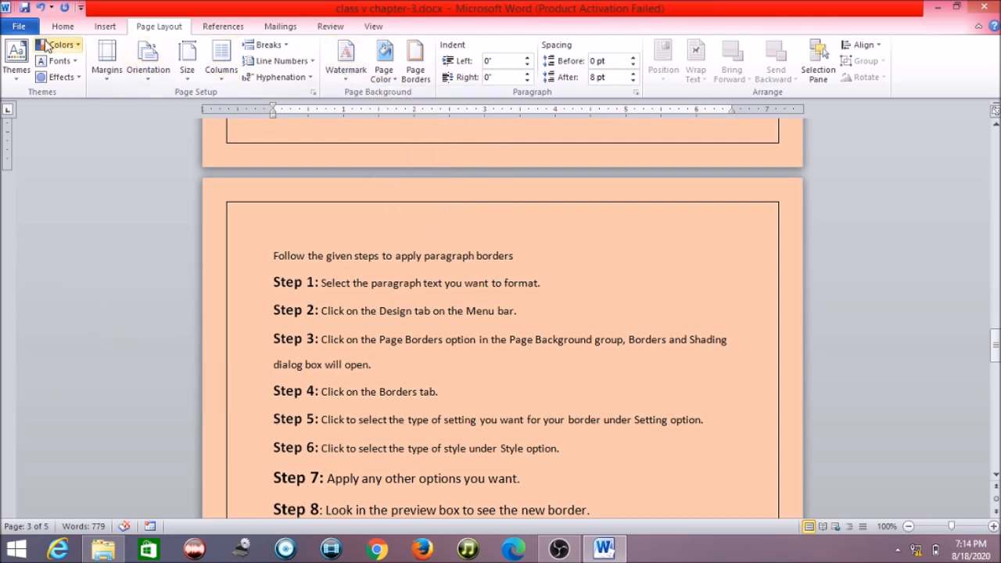
left_click(393, 78)
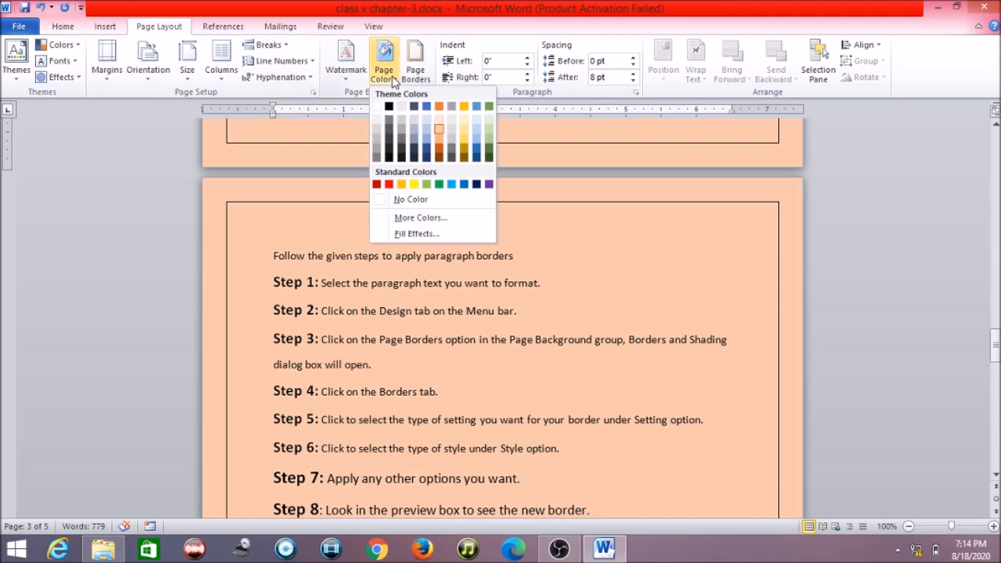
Step: Apply the red apples art as a page border around the whole document
left_click(415, 74)
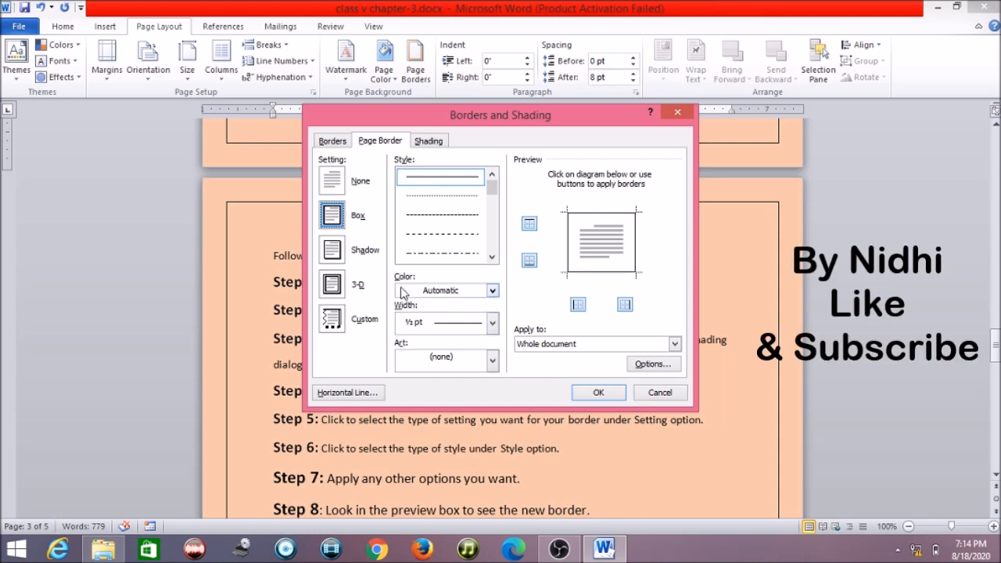
left_click(332, 288)
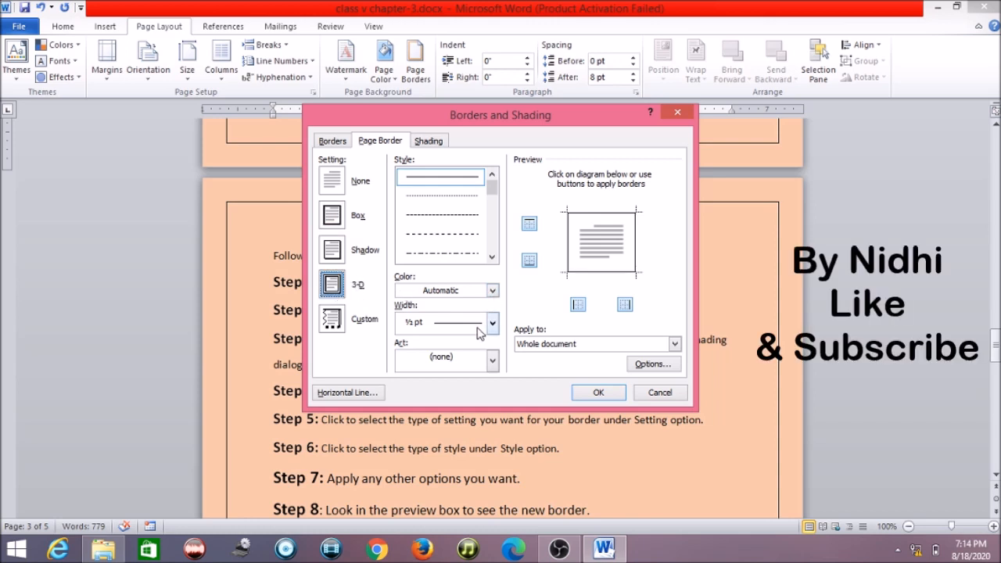
left_click(493, 361)
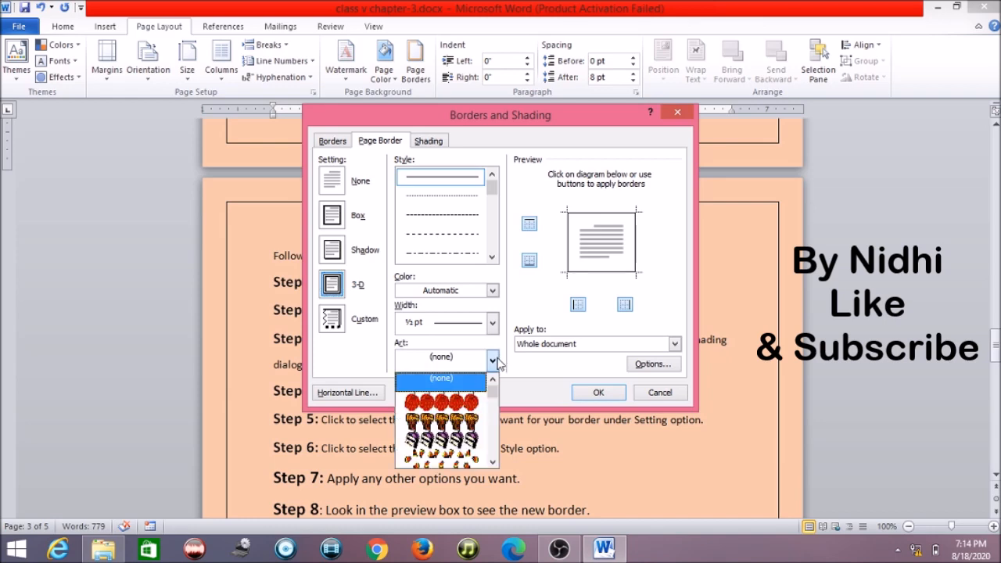
left_click(474, 398)
left_click(596, 393)
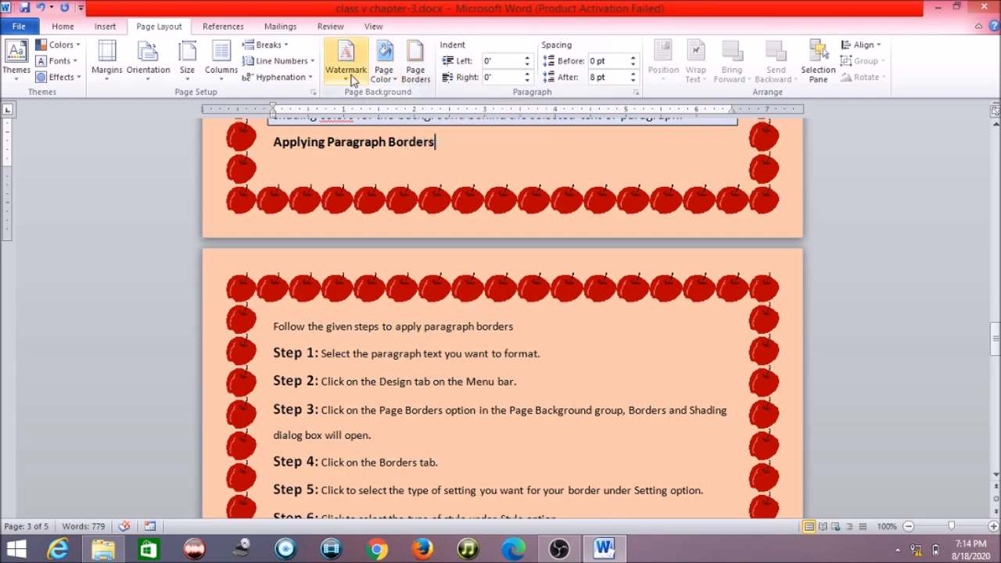
Step: Replace the apple art with a 3 pt triple-line Box page border on the whole document
left_click(423, 86)
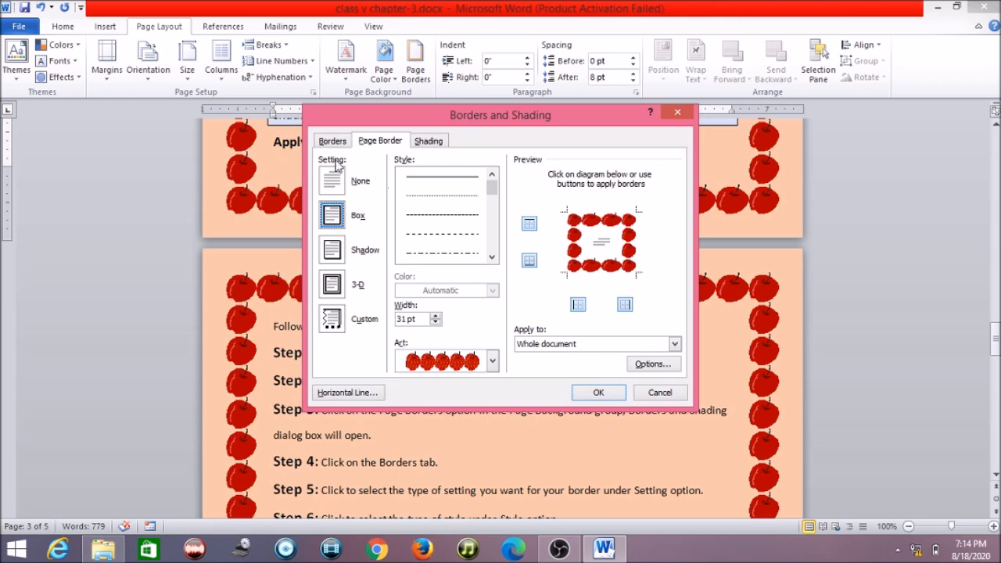
mouse_move(492, 188)
left_mouse_down()
mouse_move(494, 227)
mouse_move(472, 216)
left_mouse_up()
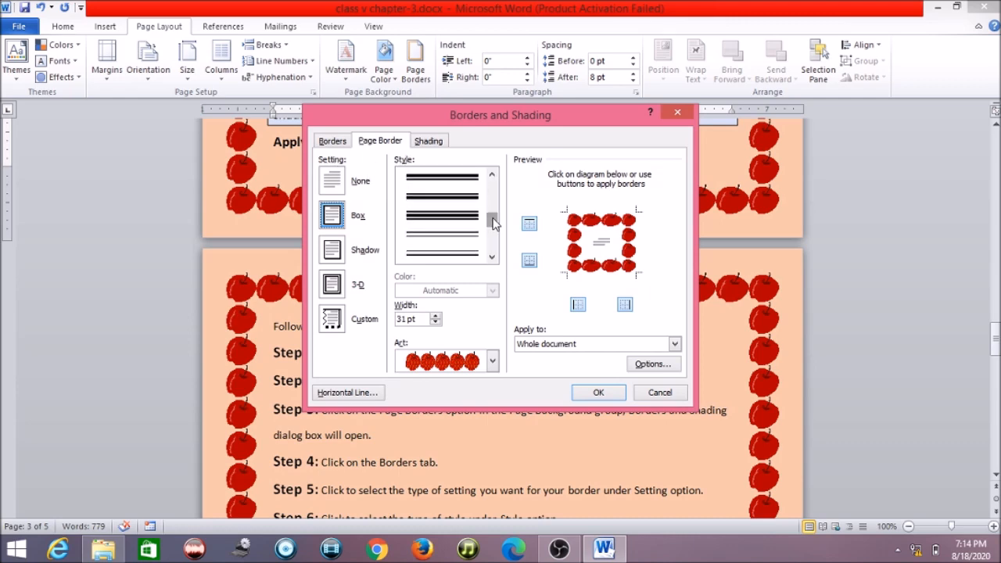
left_click(461, 225)
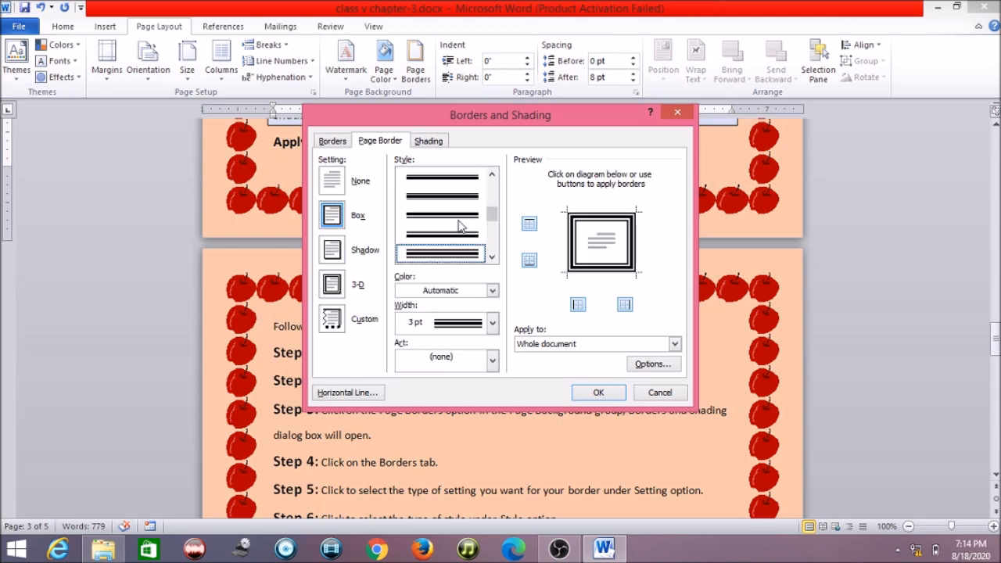
left_click(599, 393)
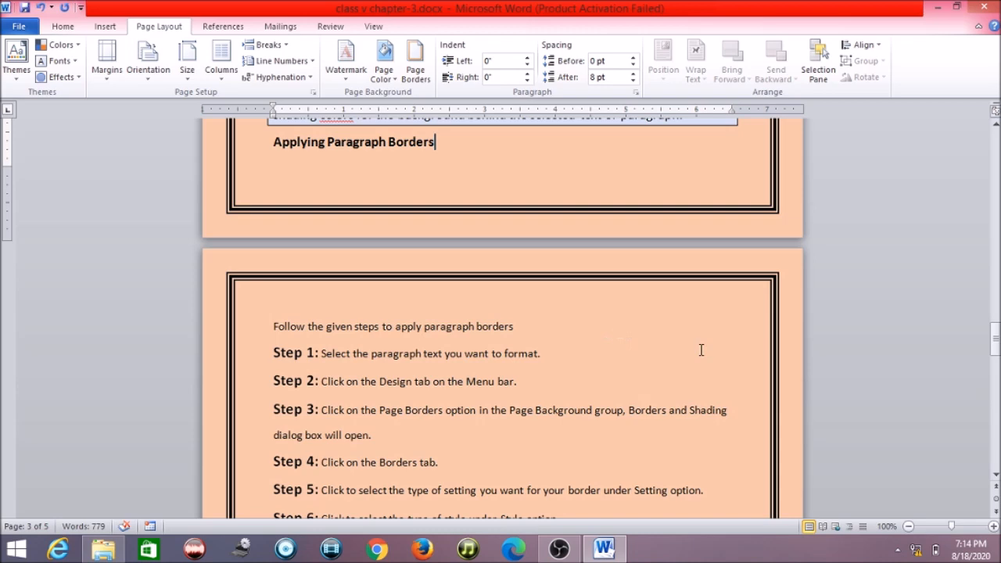
Step: Shade the entire Step 2 text under "Applying Paragraph Shading" with a dark gold theme color
mouse_move(996, 348)
left_mouse_down()
mouse_move(996, 332)
mouse_move(996, 363)
left_mouse_up()
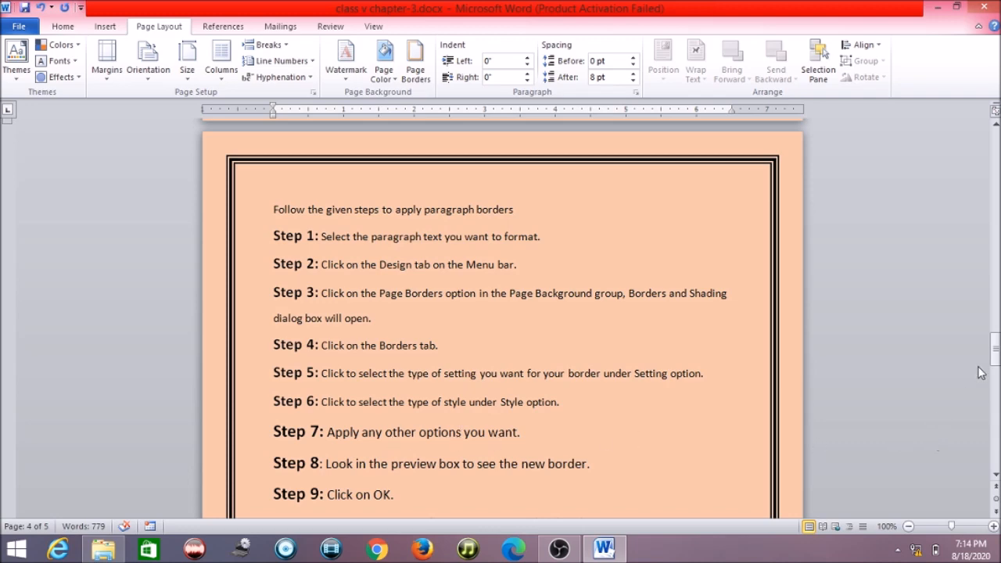
left_click_drag(994, 358, 996, 383)
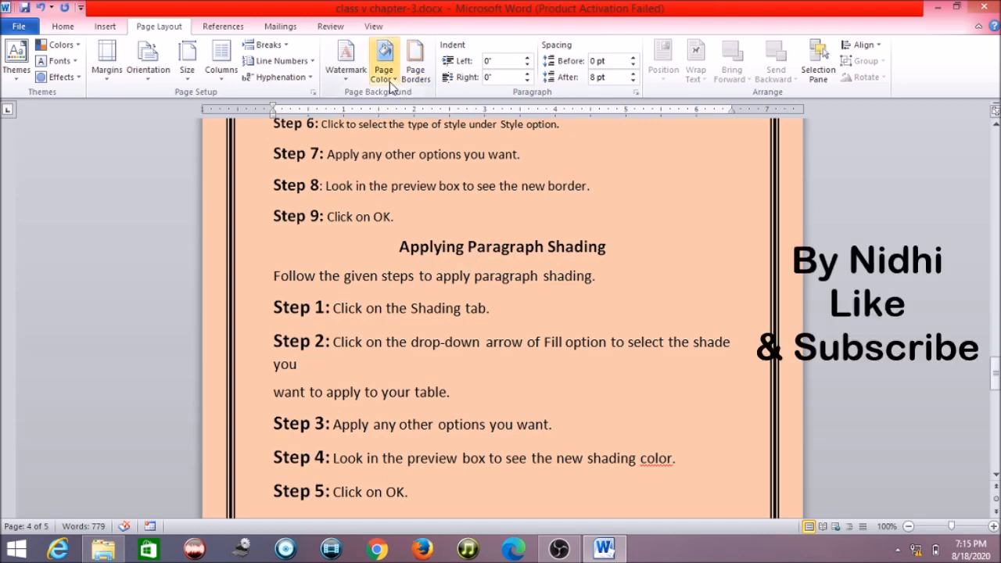
left_click(65, 28)
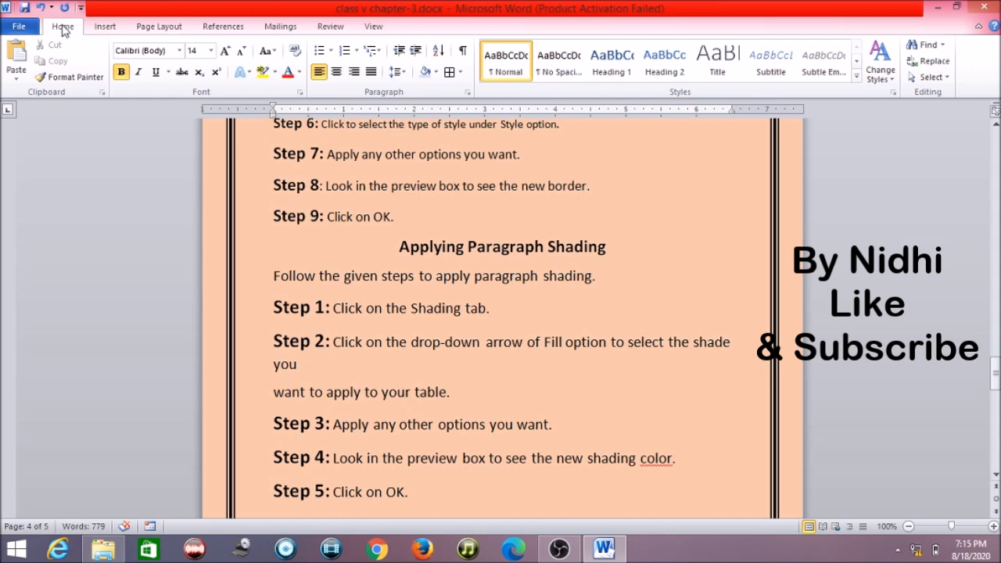
left_click(438, 72)
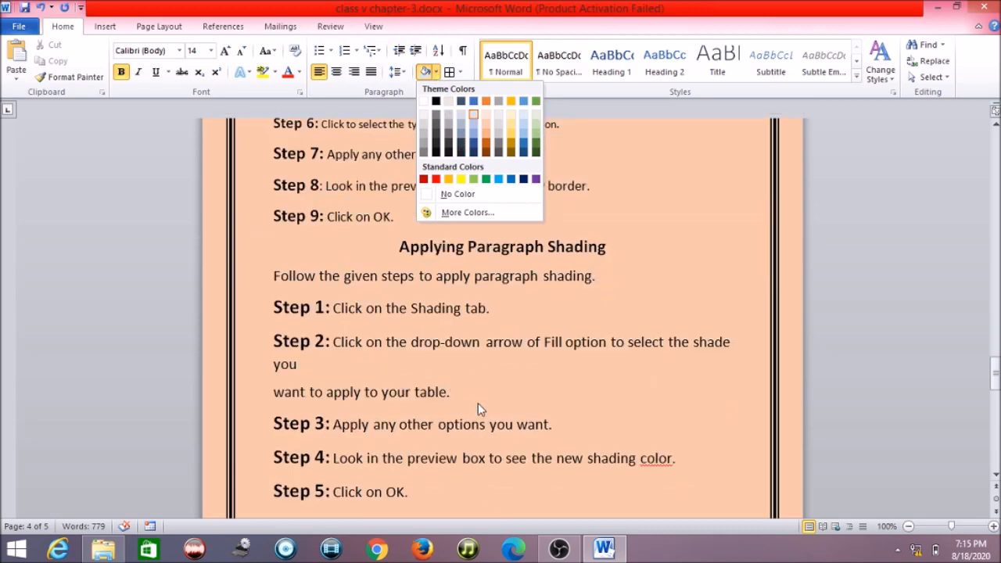
left_click(341, 335)
left_click_drag(268, 338, 462, 396)
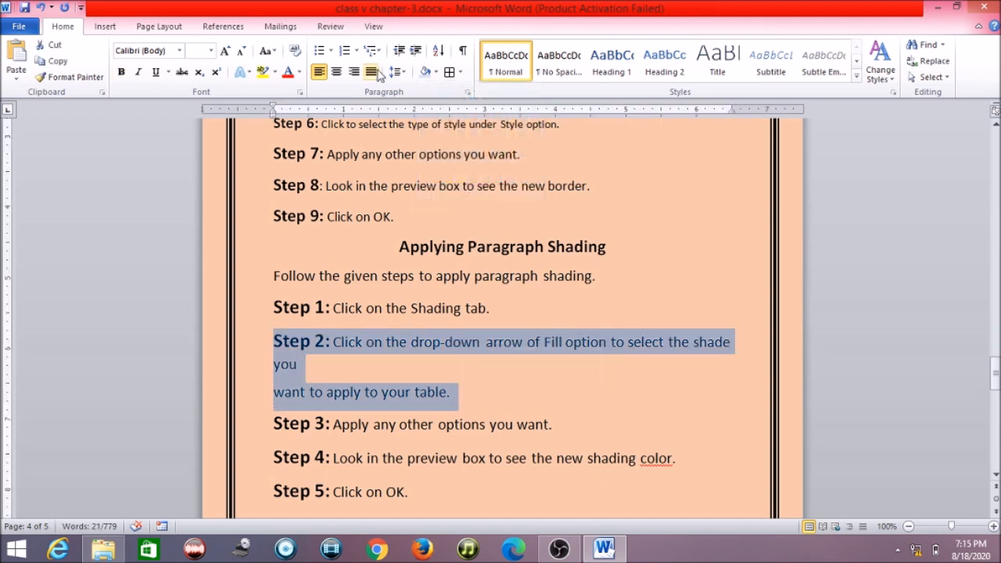
left_click(437, 72)
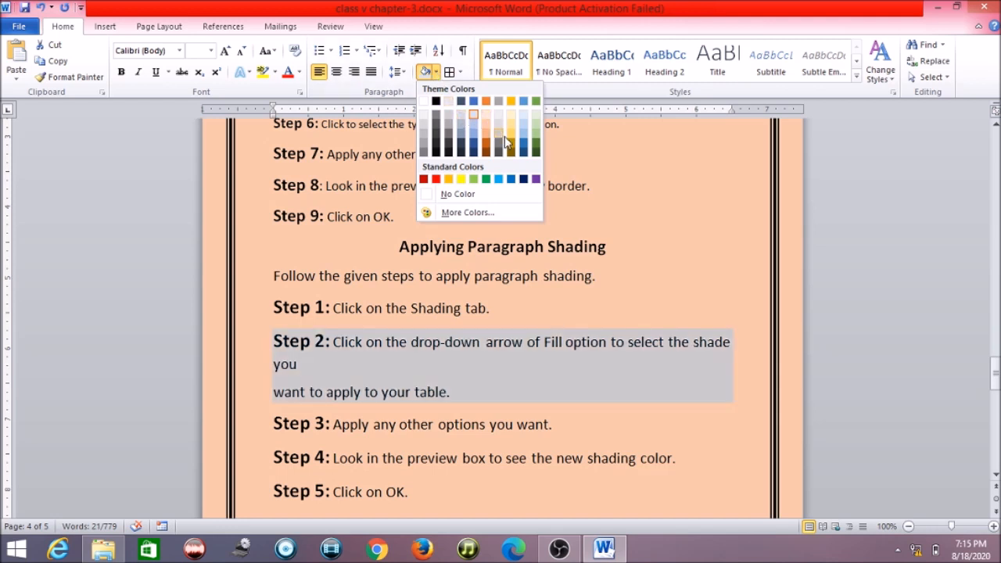
left_click(512, 148)
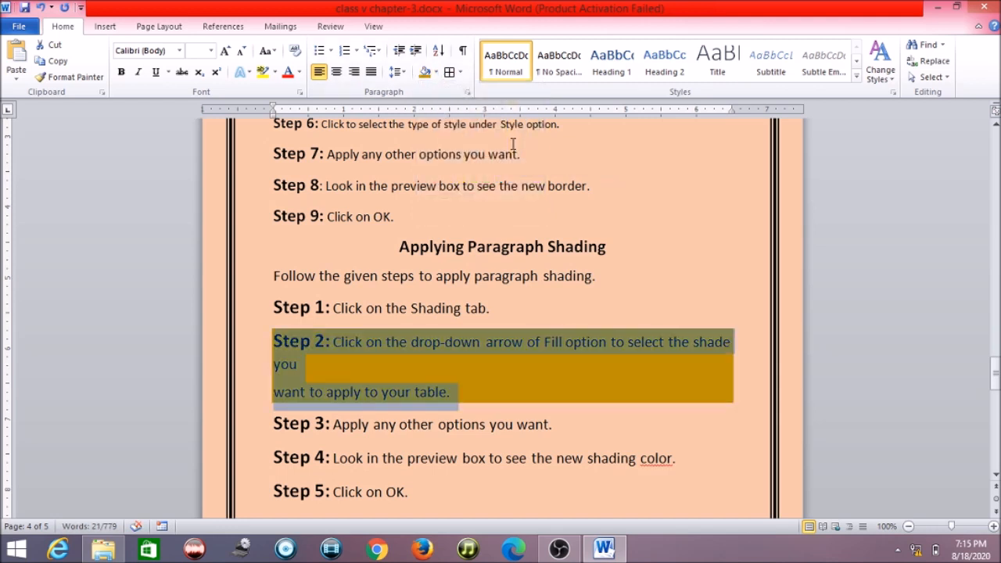
left_click(640, 426)
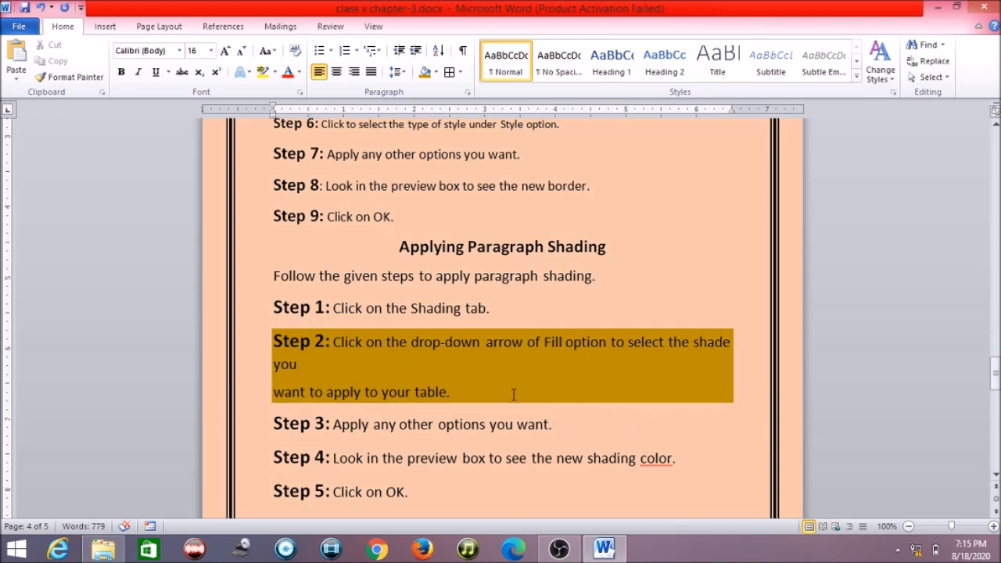